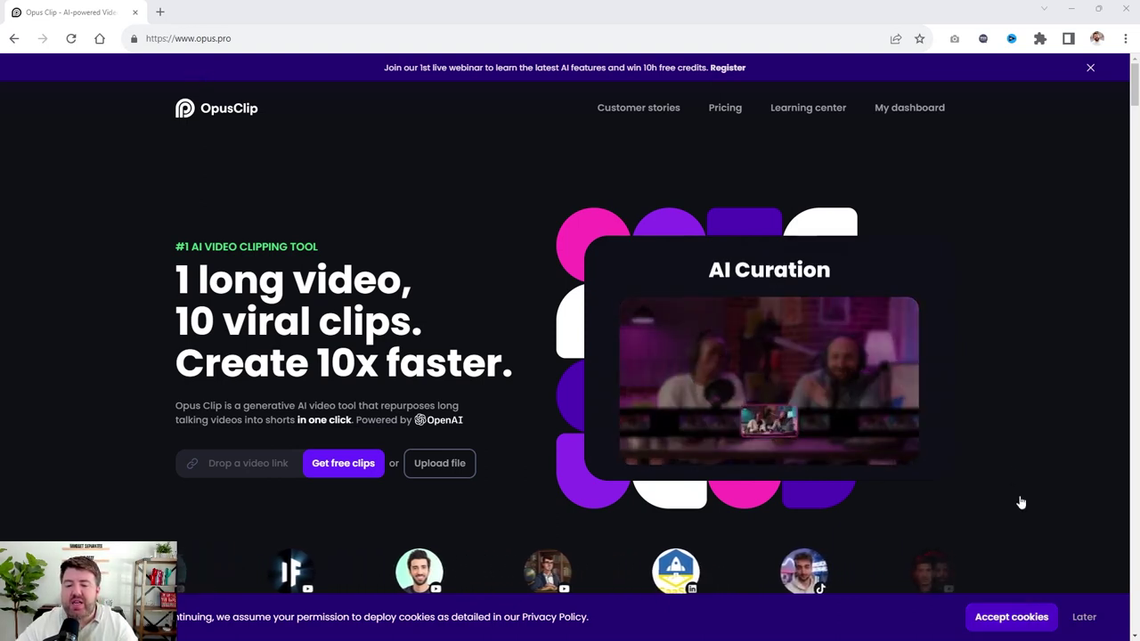
Step: Accept the website's cookies on the OpusClip home page
left_click(1024, 616)
scroll(996, 379, "down", 1)
scroll(996, 381, "down", 1)
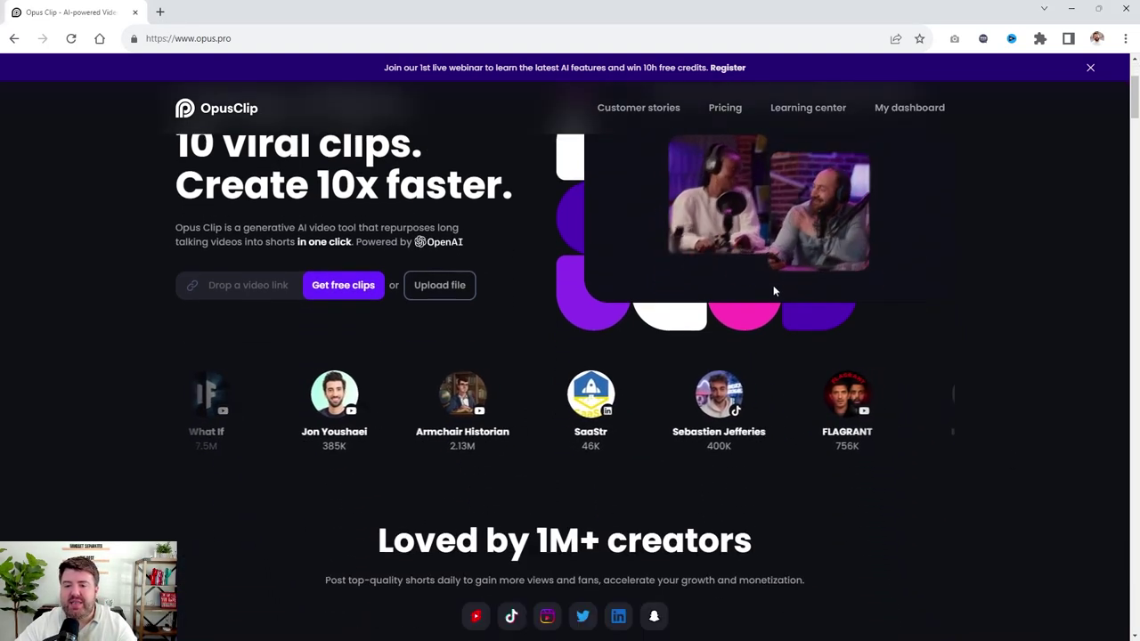
scroll(819, 312, "up", 1)
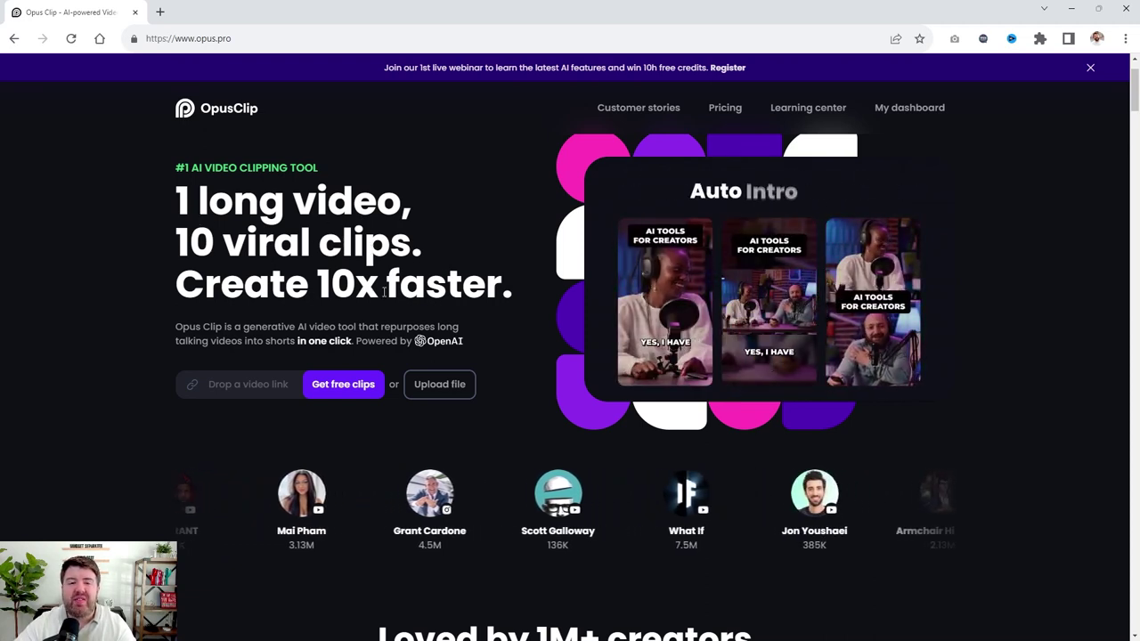
Step: Examine the home page's product description, feature demo and featured creators
scroll(385, 290, "down", 1)
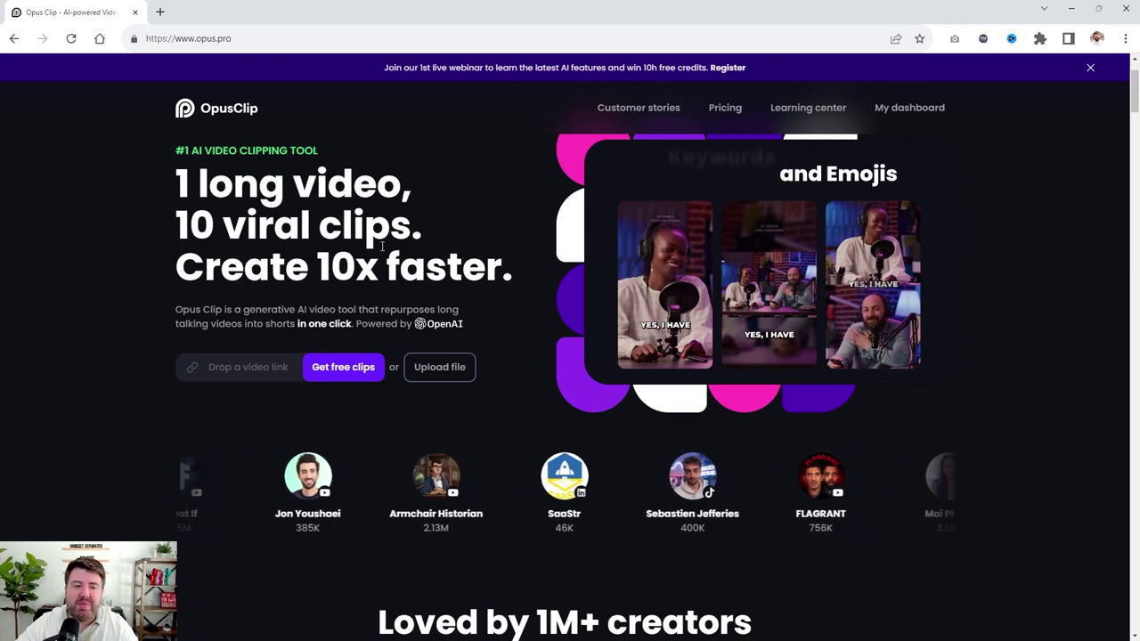
scroll(397, 241, "down", 1)
scroll(408, 233, "down", 1)
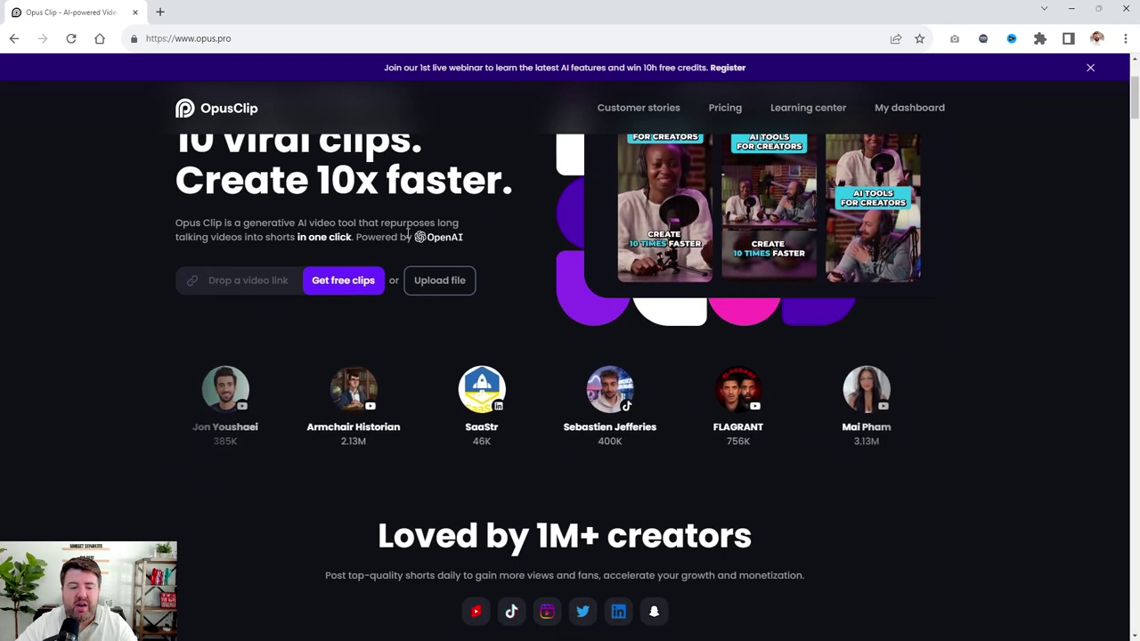
scroll(173, 407, "up", 2)
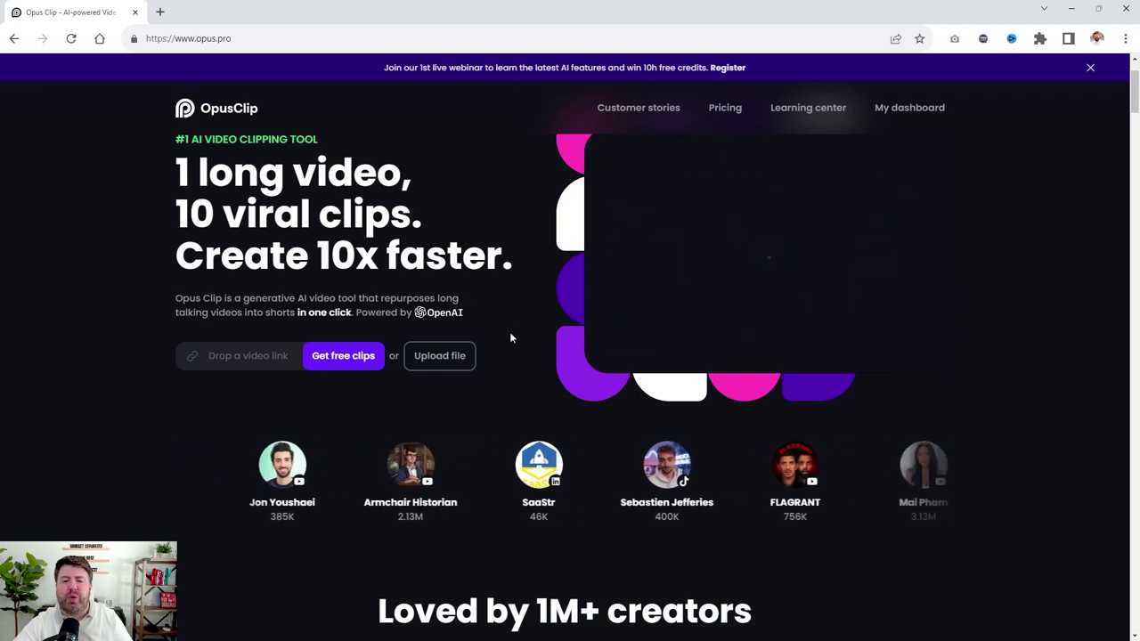
scroll(508, 307, "down", 1)
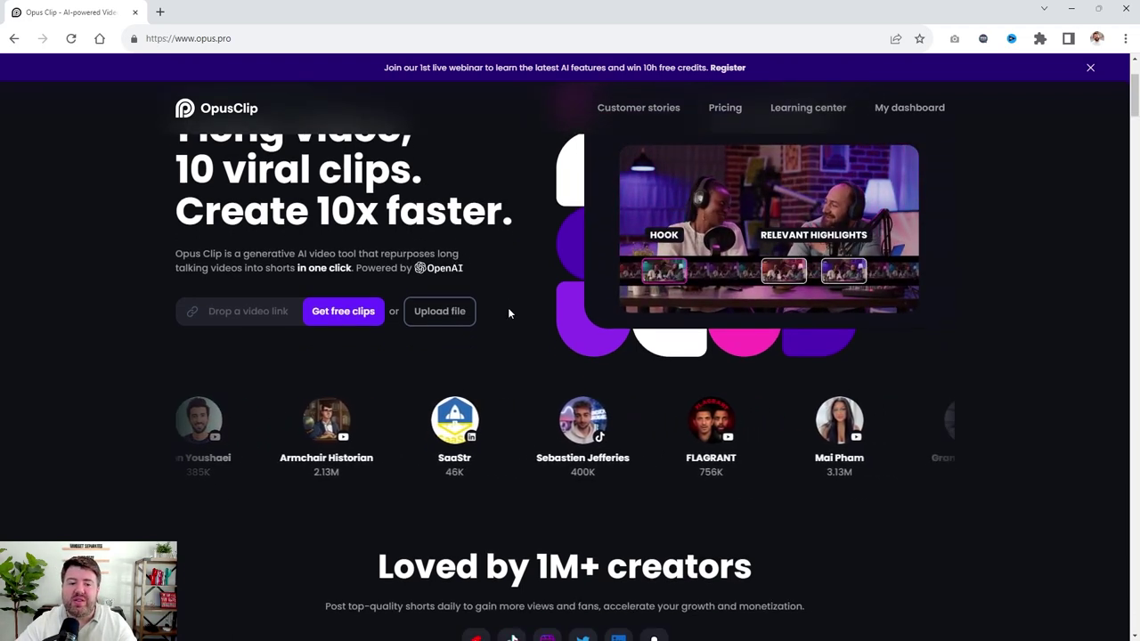
scroll(506, 305, "up", 1)
scroll(506, 305, "up", 3)
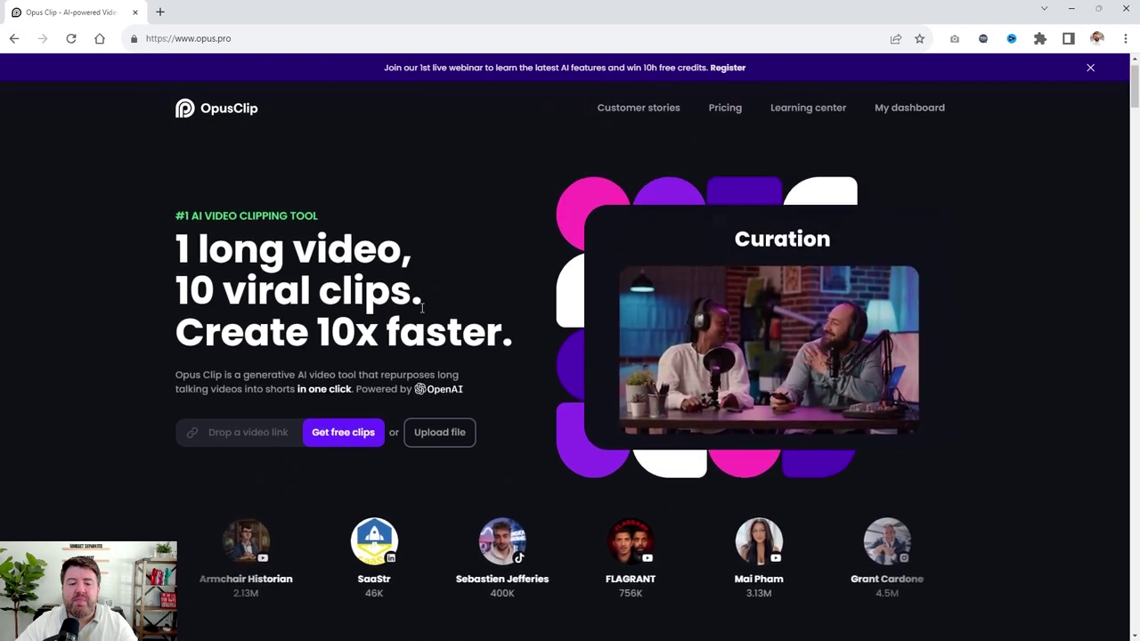
left_click_drag(463, 394, 418, 397)
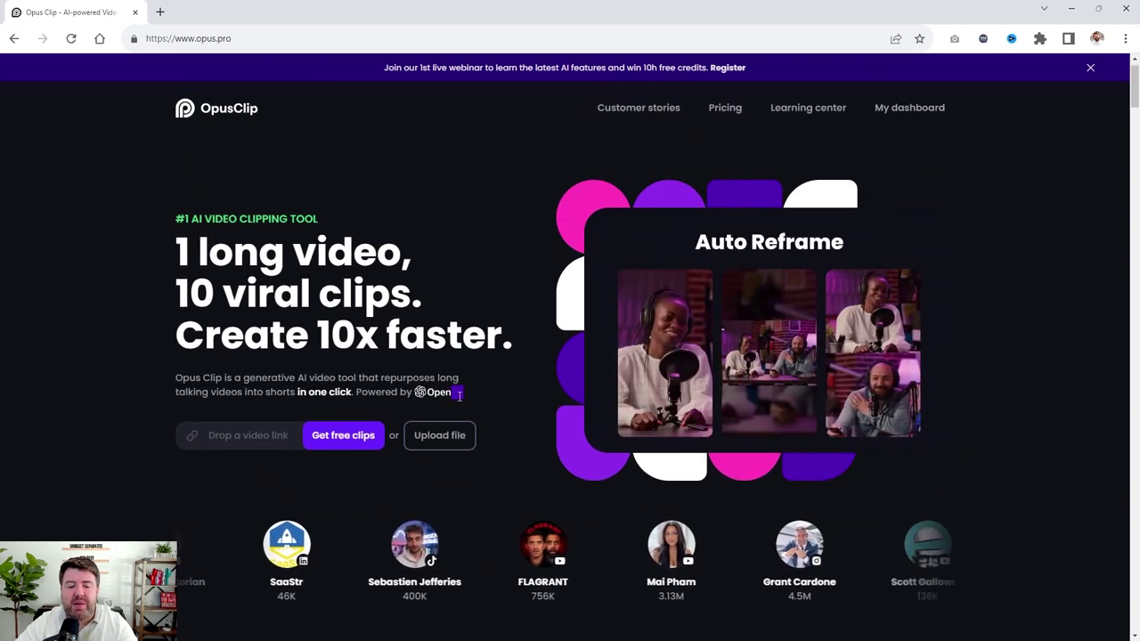
left_click(494, 378)
scroll(495, 378, "down", 1)
scroll(483, 373, "down", 3)
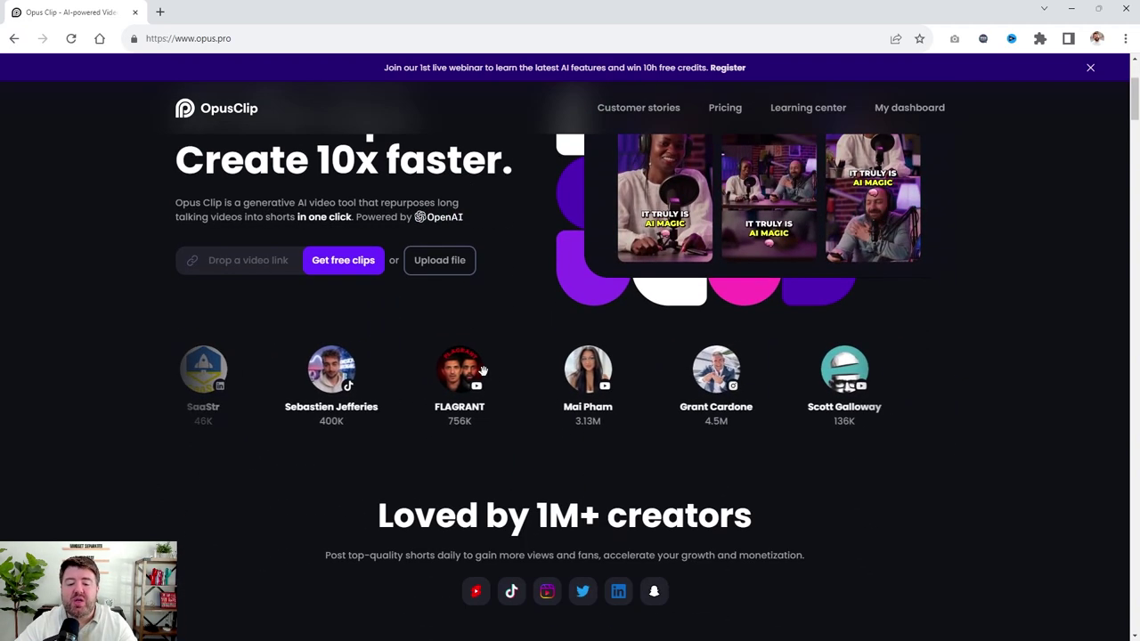
scroll(484, 372, "up", 5)
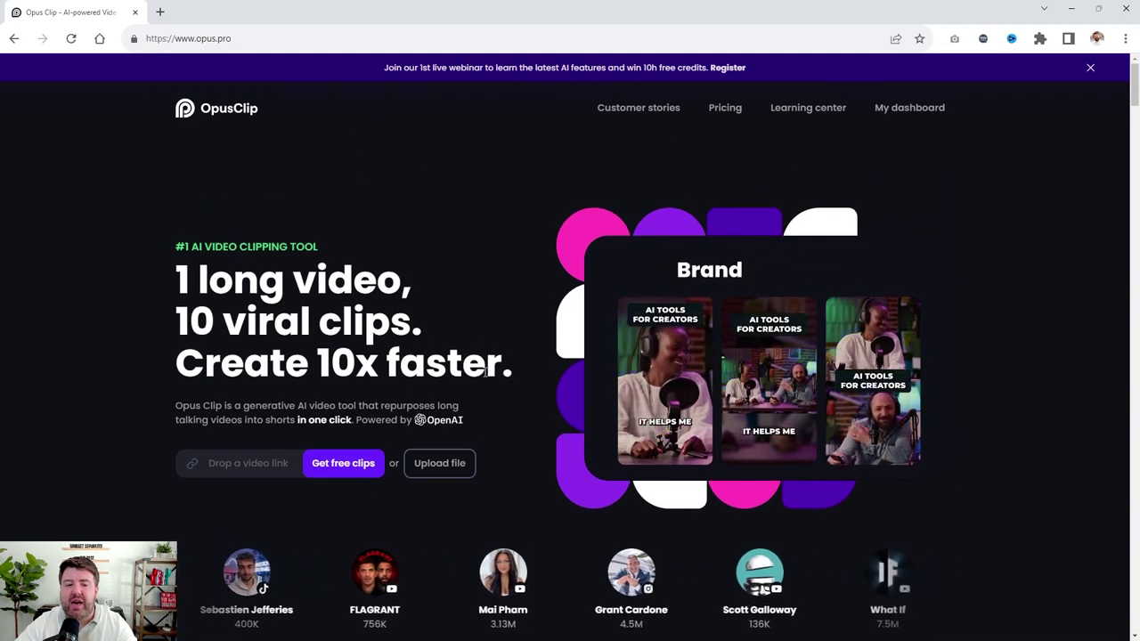
Step: Open the pricing page, examine the discounted yearly Essential plan price, and dismiss the promotional banner
left_click(725, 106)
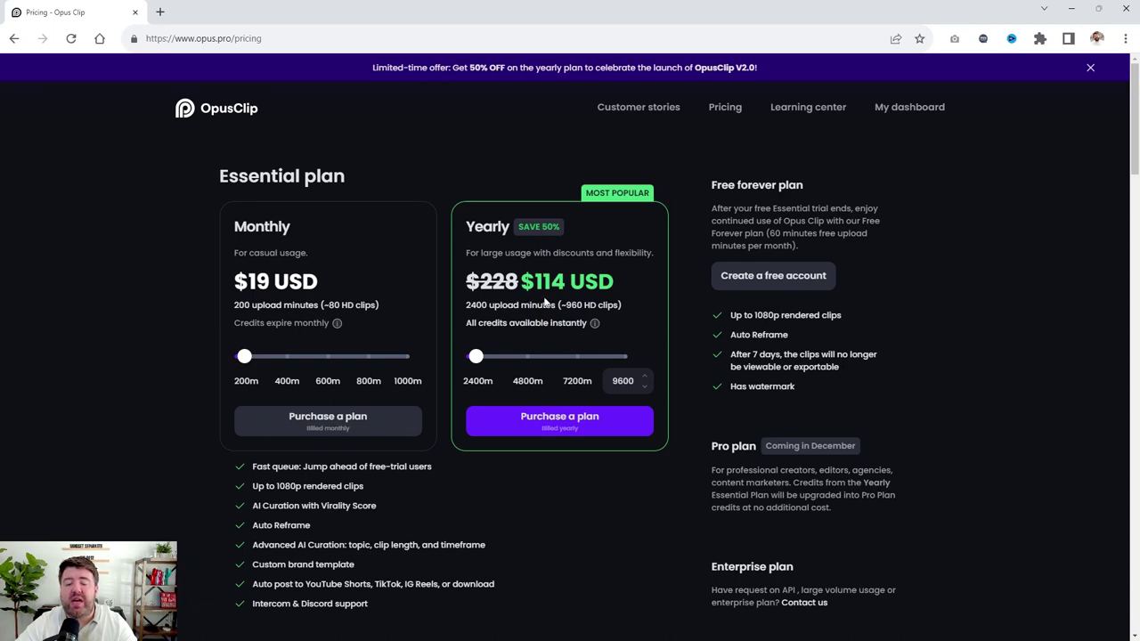
left_click_drag(622, 285, 522, 288)
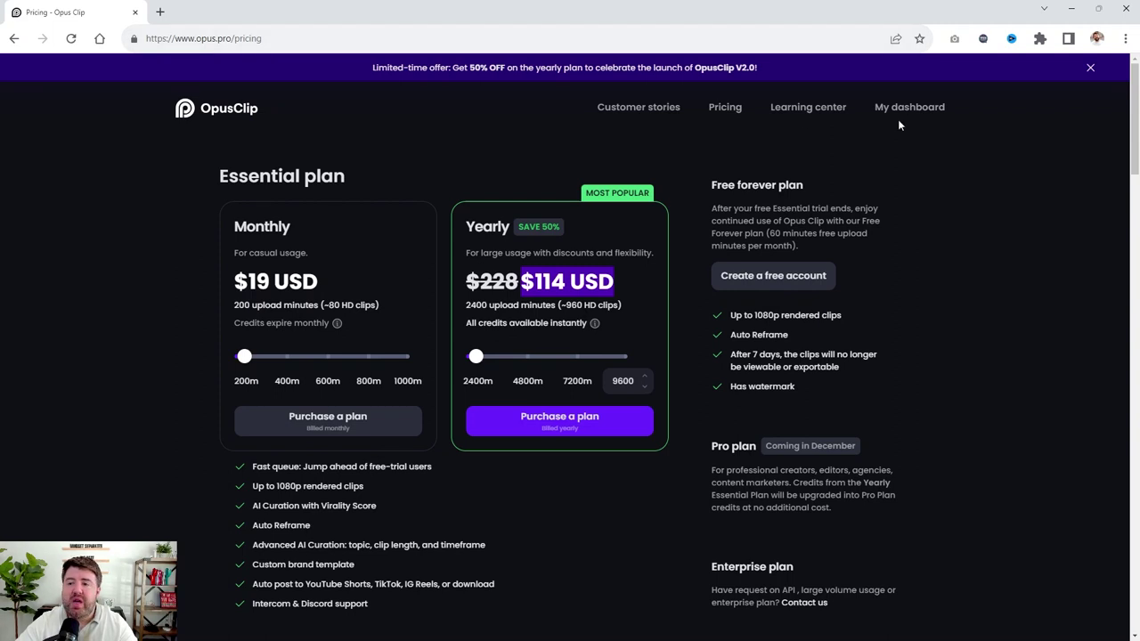
left_click(1090, 67)
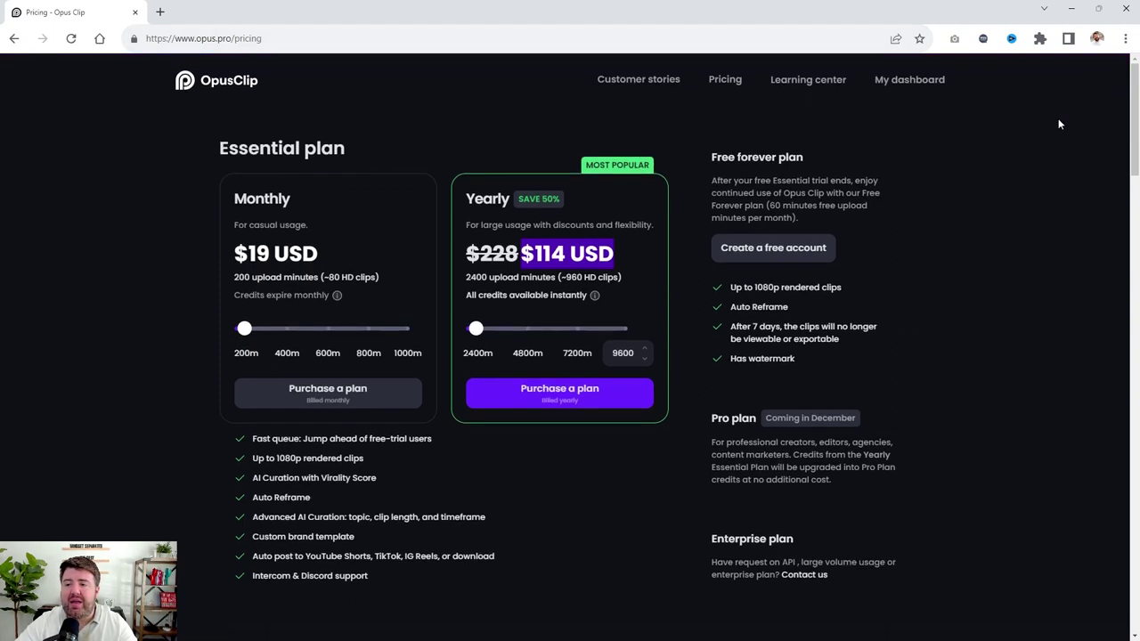
Step: Open the account dashboard and look over the video link field, supported video types and existing projects
left_click(875, 80)
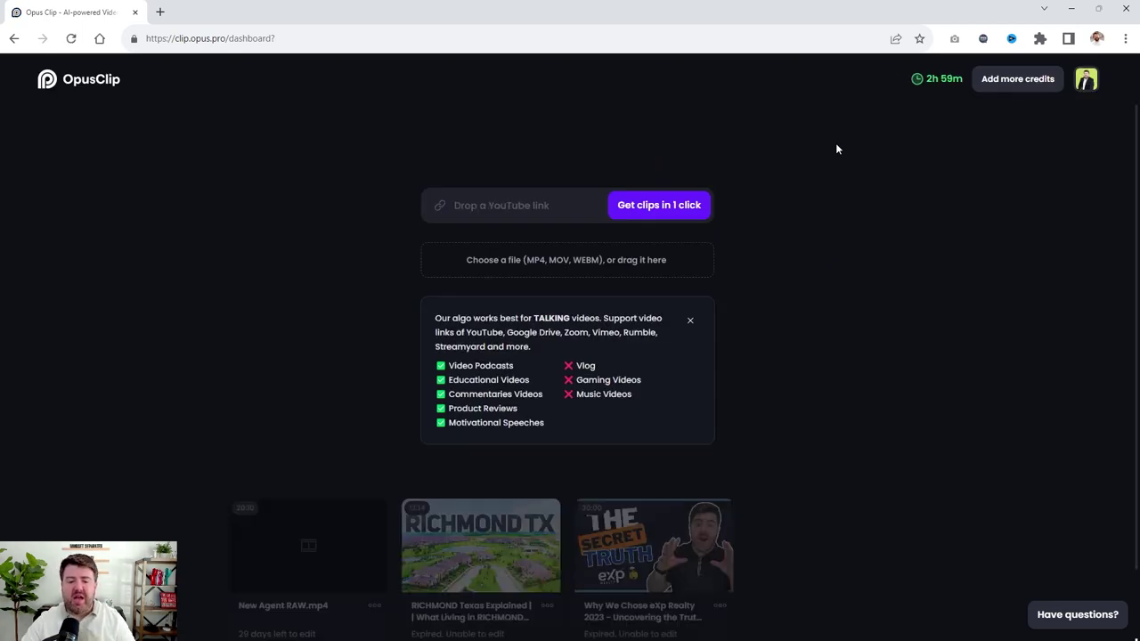
scroll(897, 270, "down", 1)
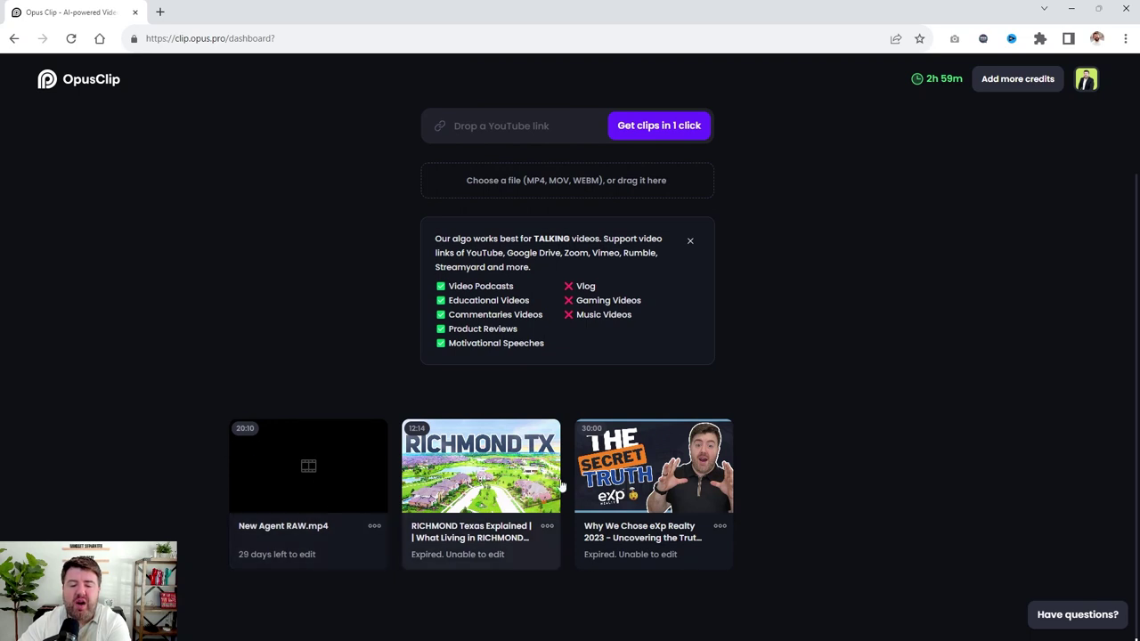
scroll(736, 412, "up", 1)
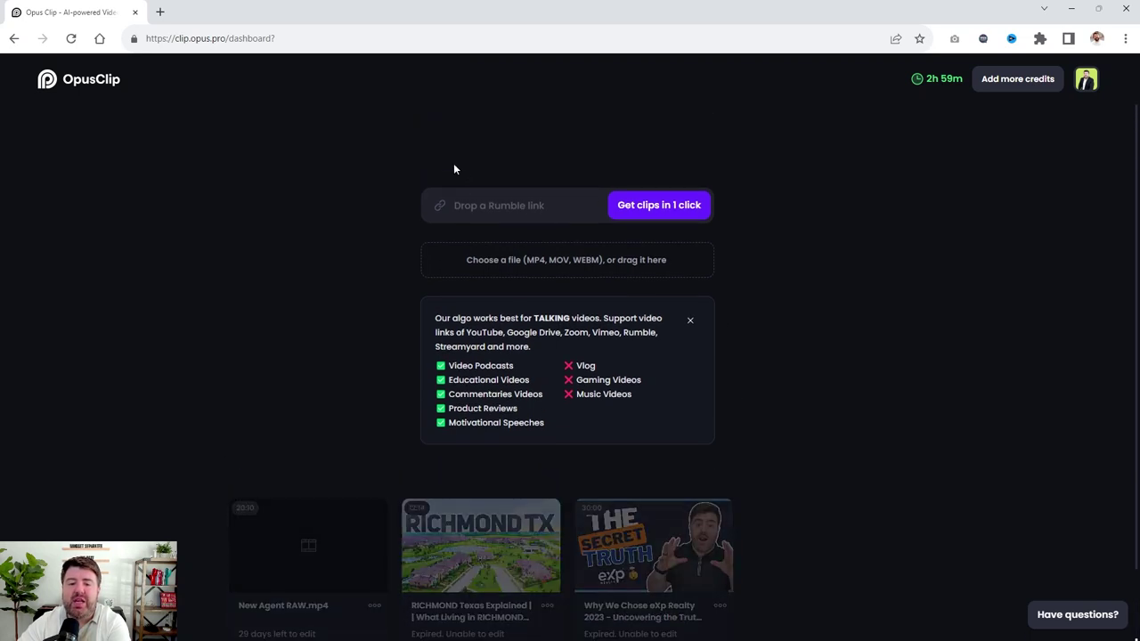
left_click(471, 206)
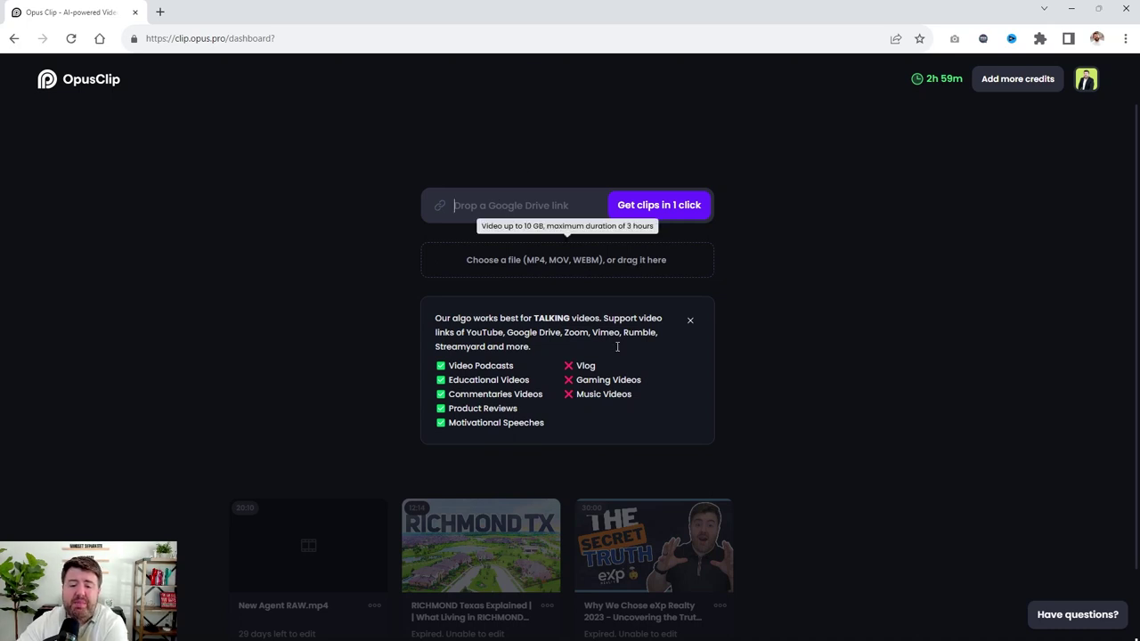
scroll(725, 378, "down", 1)
scroll(725, 384, "down", 1)
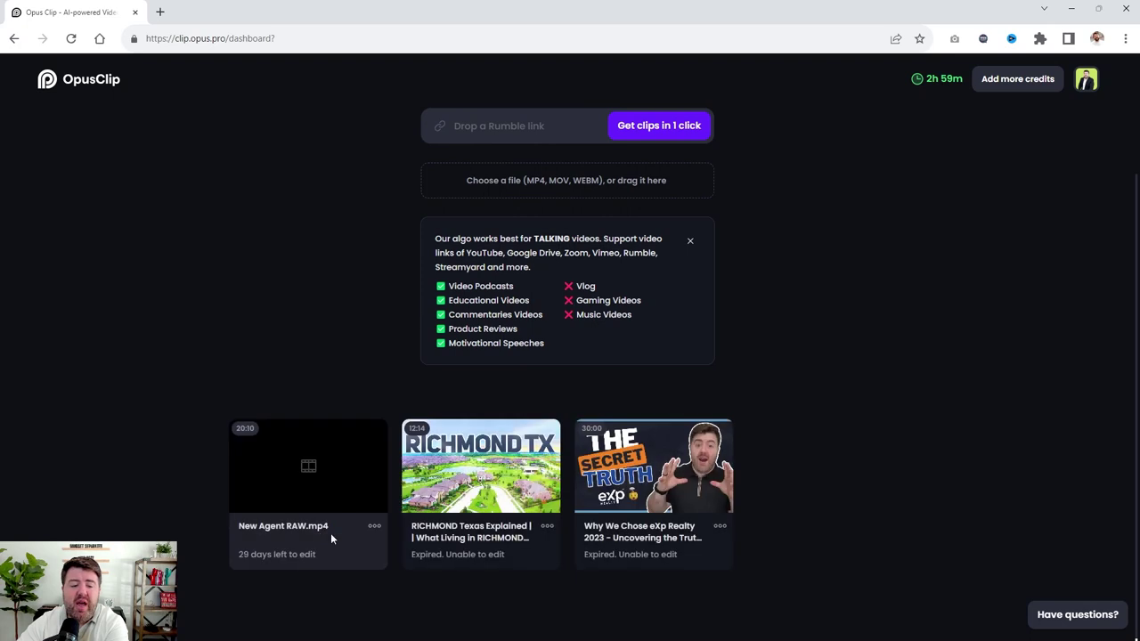
left_click(595, 137)
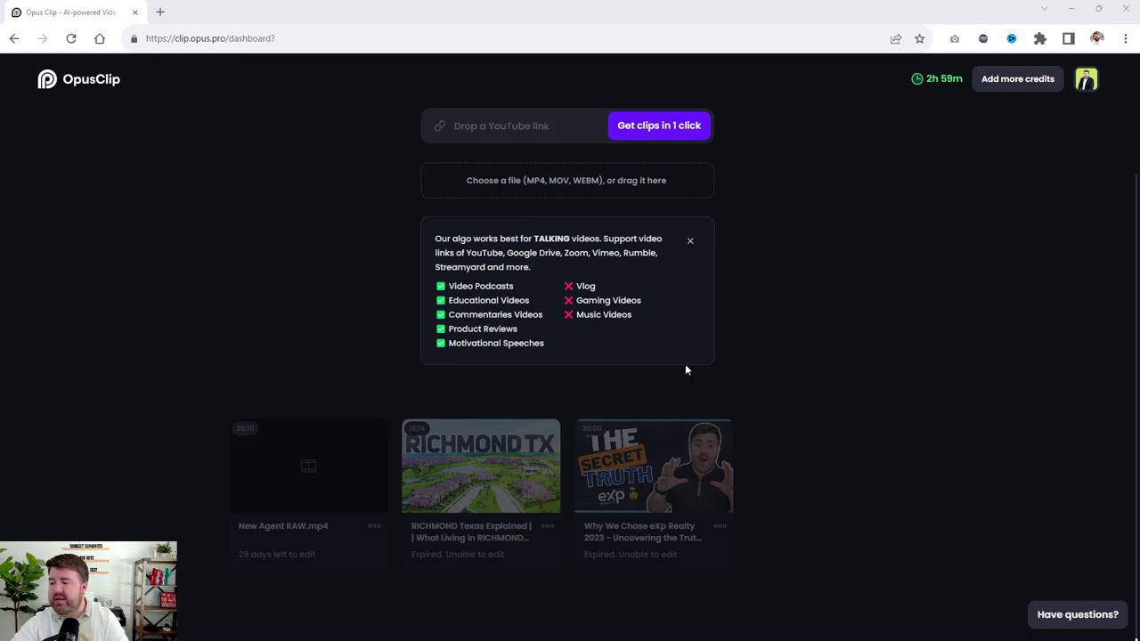
Step: Paste the copied YouTube link of the New Agent Success video as the source for new clips
left_click(477, 129)
key("ctrl+v")
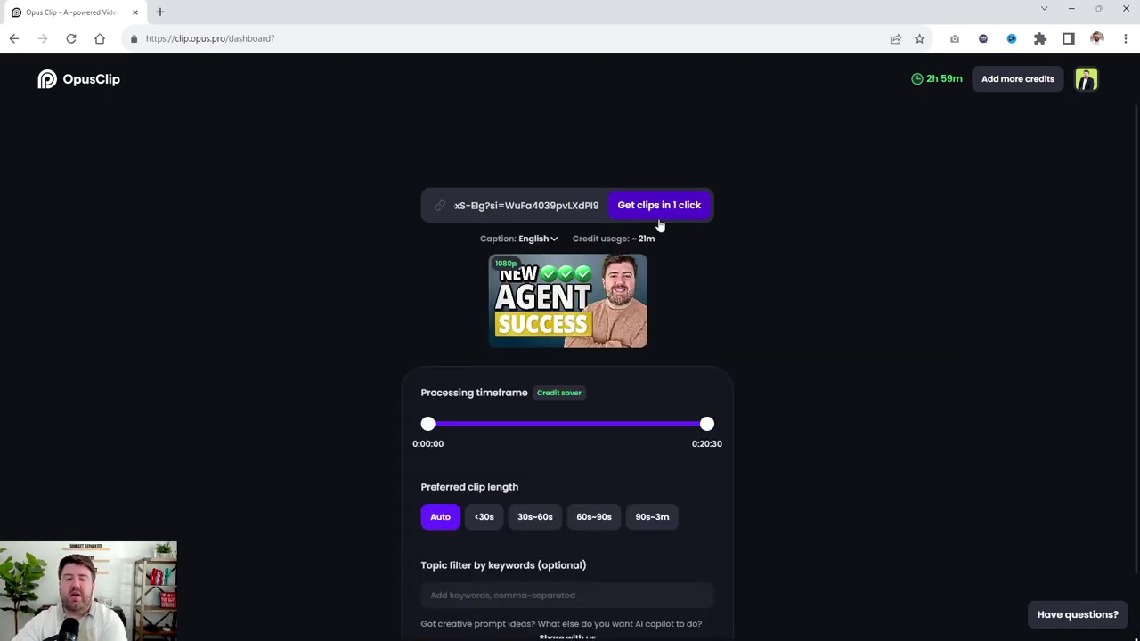
scroll(982, 339, "down", 2)
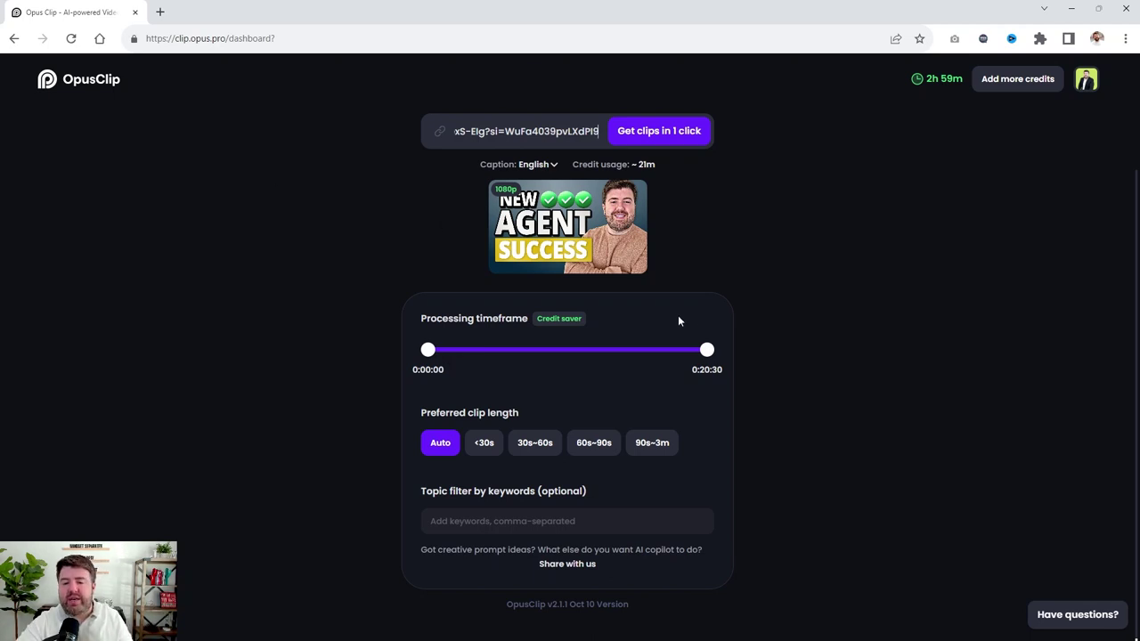
Step: Try ending the processing timeframe at 0:09:59, and restore it to the full range of 0:00:00 to 0:20:30
left_click_drag(707, 351, 564, 350)
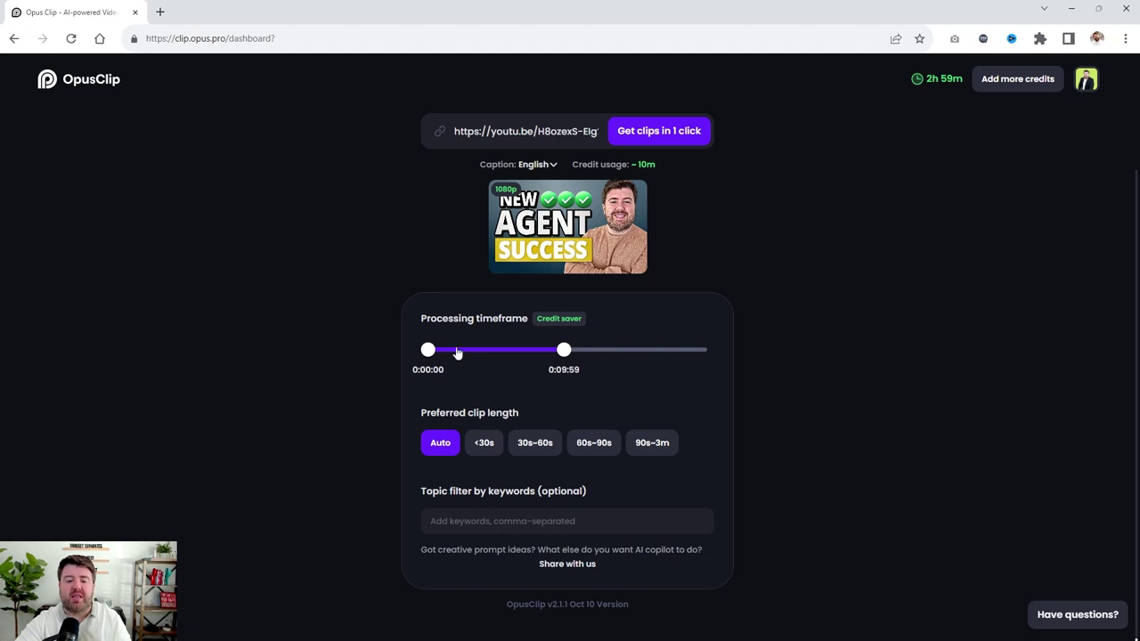
left_click_drag(426, 352, 354, 338)
left_click_drag(564, 351, 750, 351)
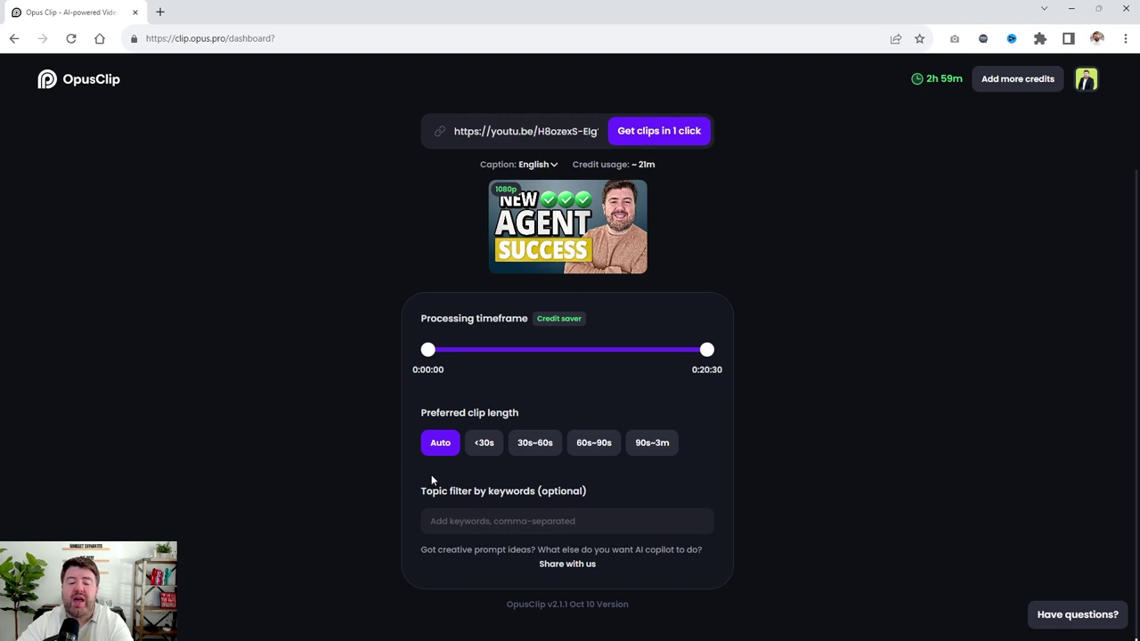
Step: Try a preferred clip length of 30s~60s, and set it back to Auto
left_click(528, 456)
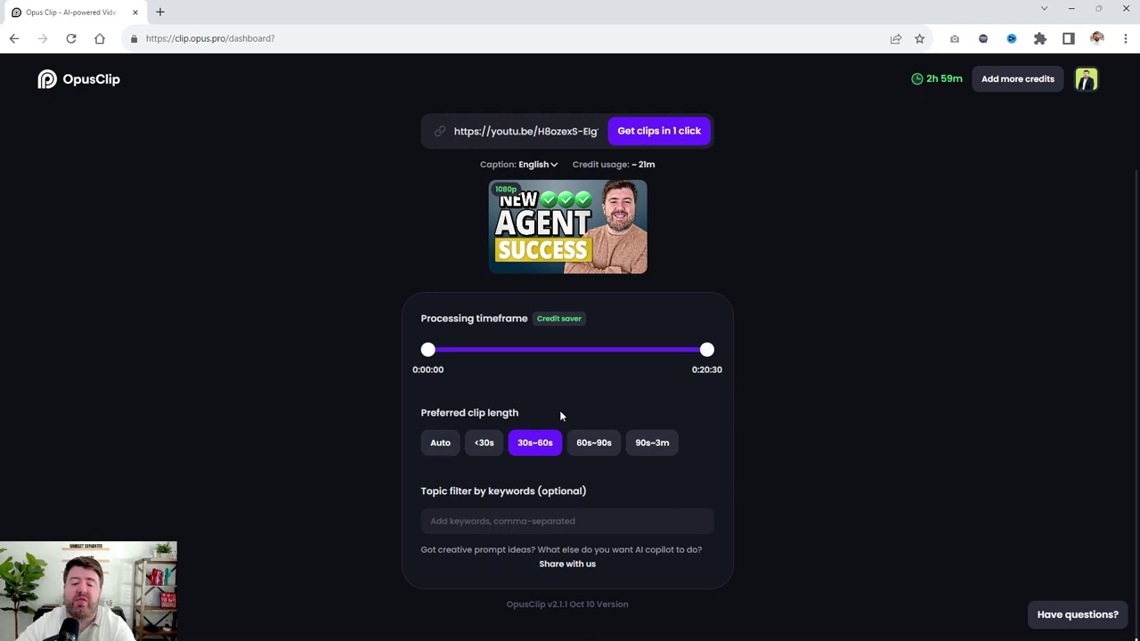
scroll(585, 392, "up", 1)
left_click(438, 453)
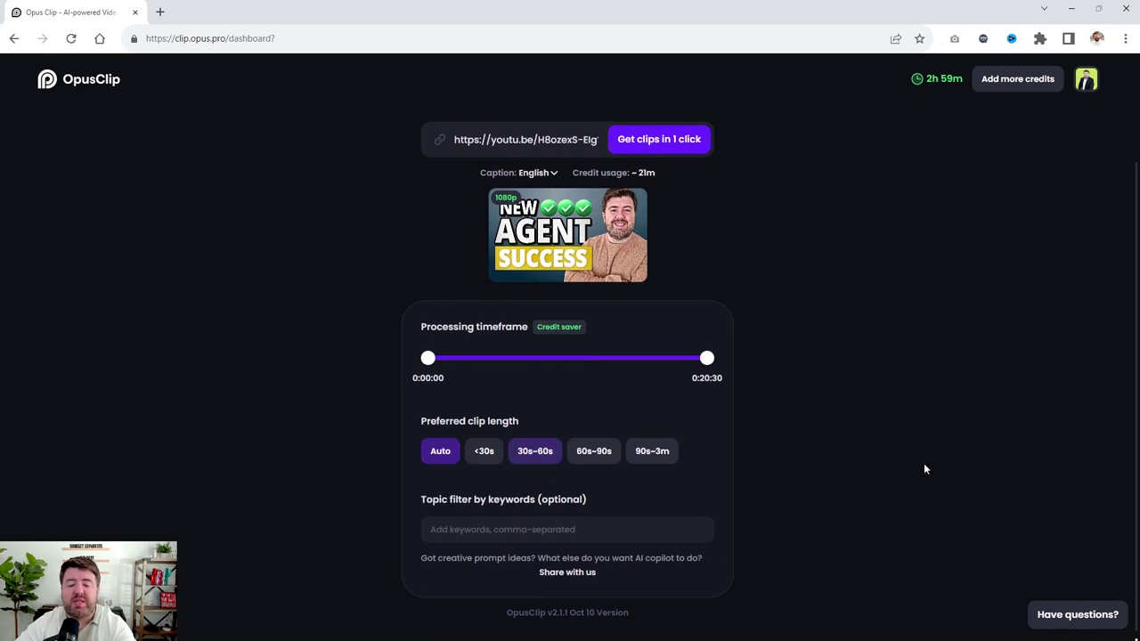
scroll(671, 404, "down", 1)
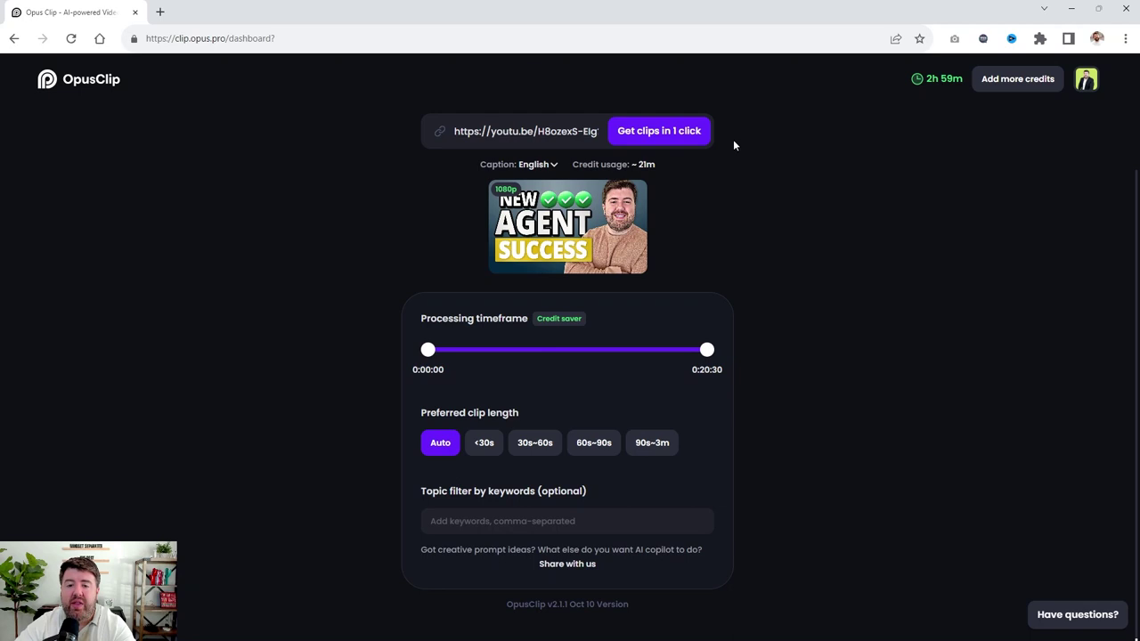
Step: Start generating clips from the linked video and look over the processing page with its content types
scroll(718, 237, "up", 1)
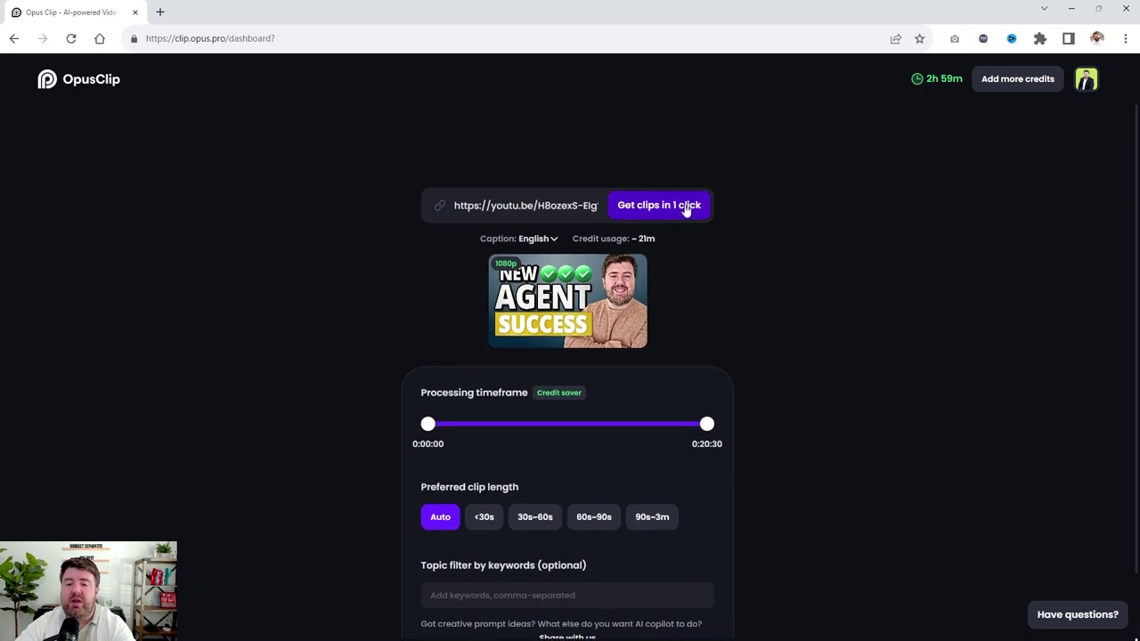
left_click(686, 210)
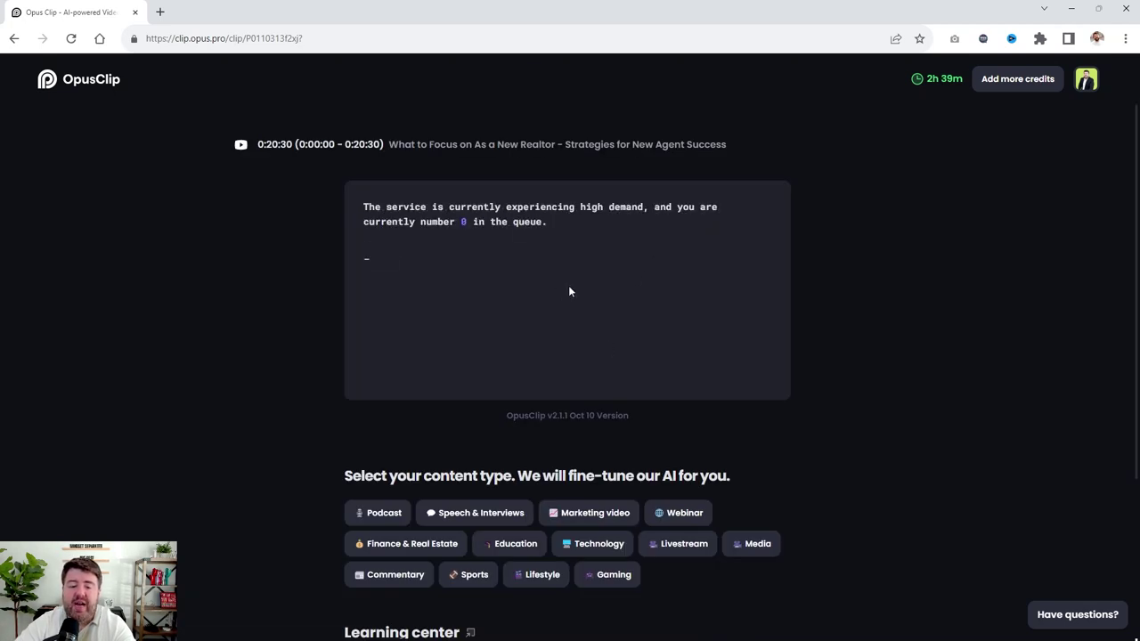
scroll(568, 285, "down", 2)
scroll(568, 285, "up", 2)
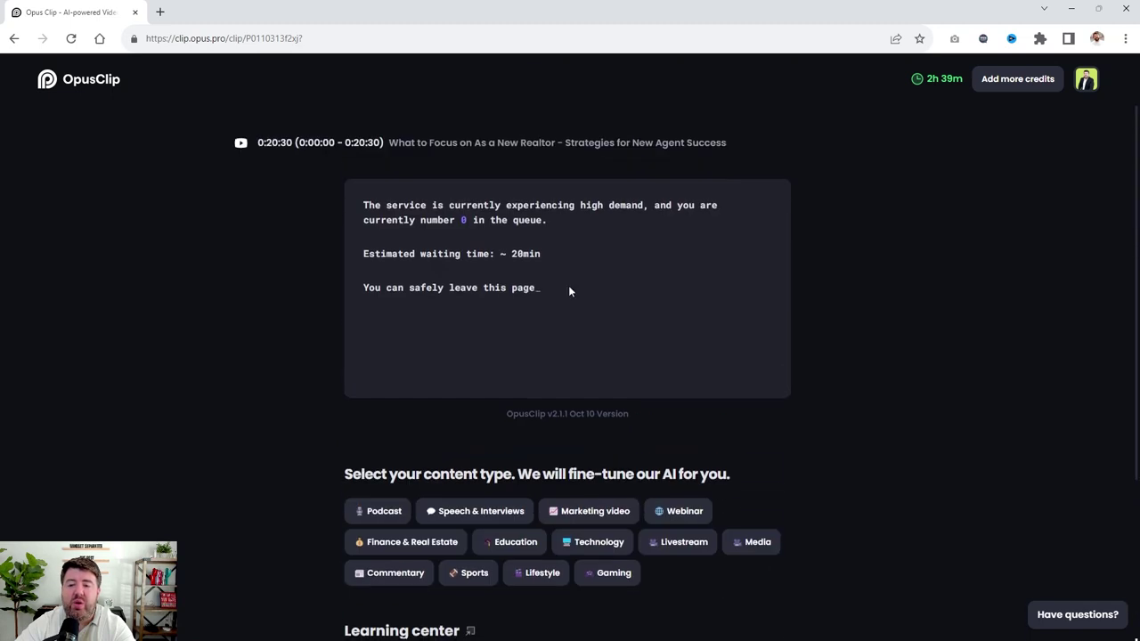
Step: Return to the dashboard and delete the new "What to Focus on As a New Realtor" project
left_click(1084, 80)
left_click(1012, 145)
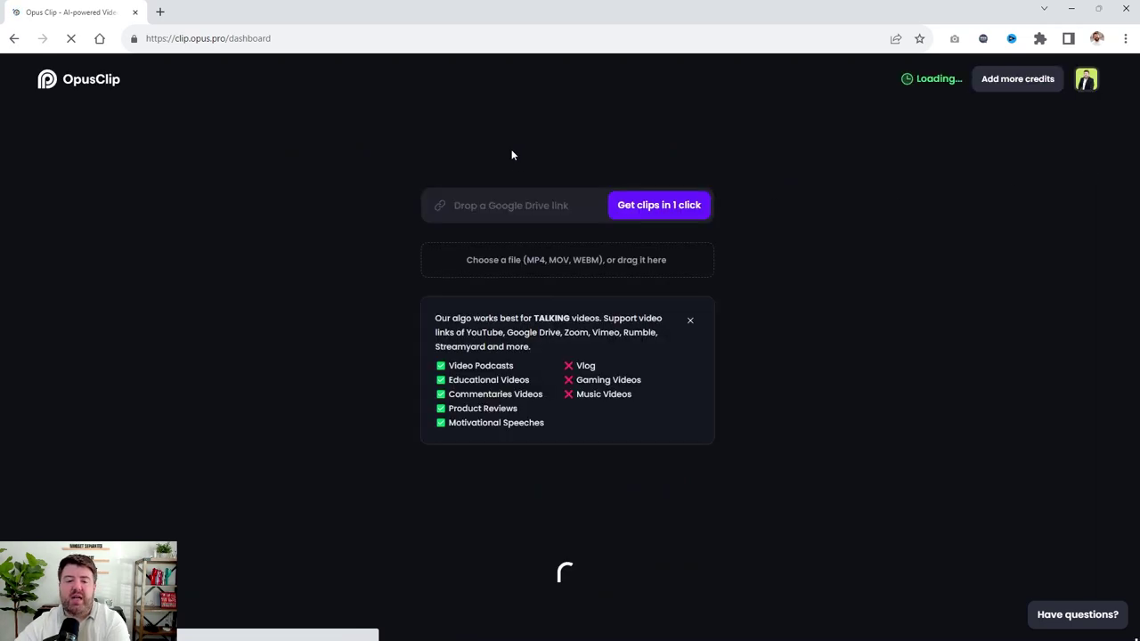
scroll(303, 474, "down", 1)
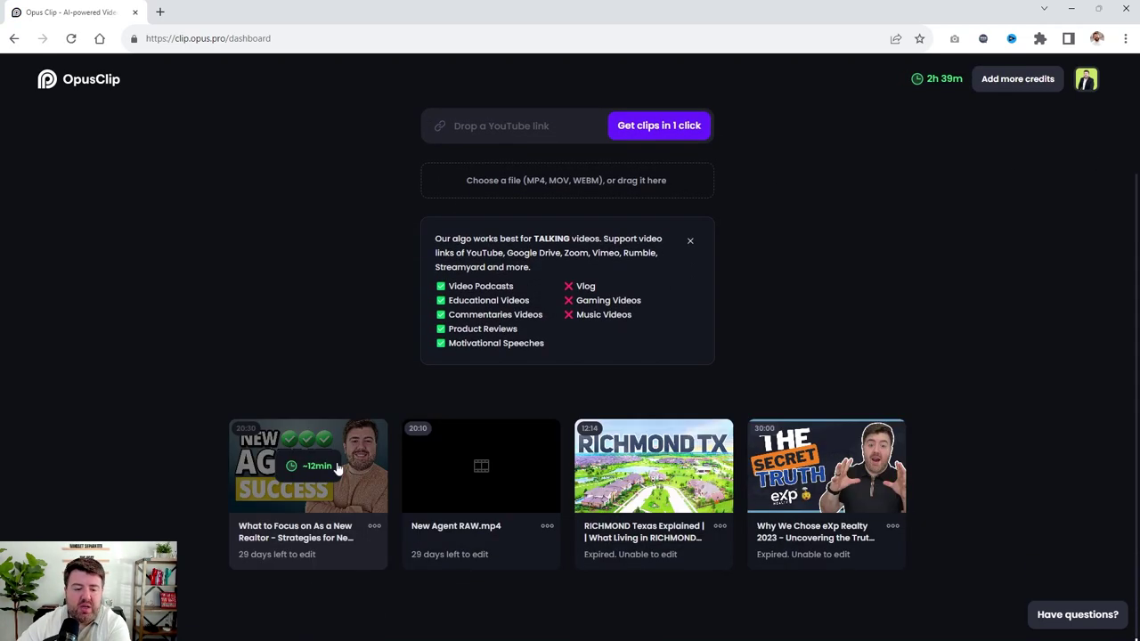
left_click(374, 526)
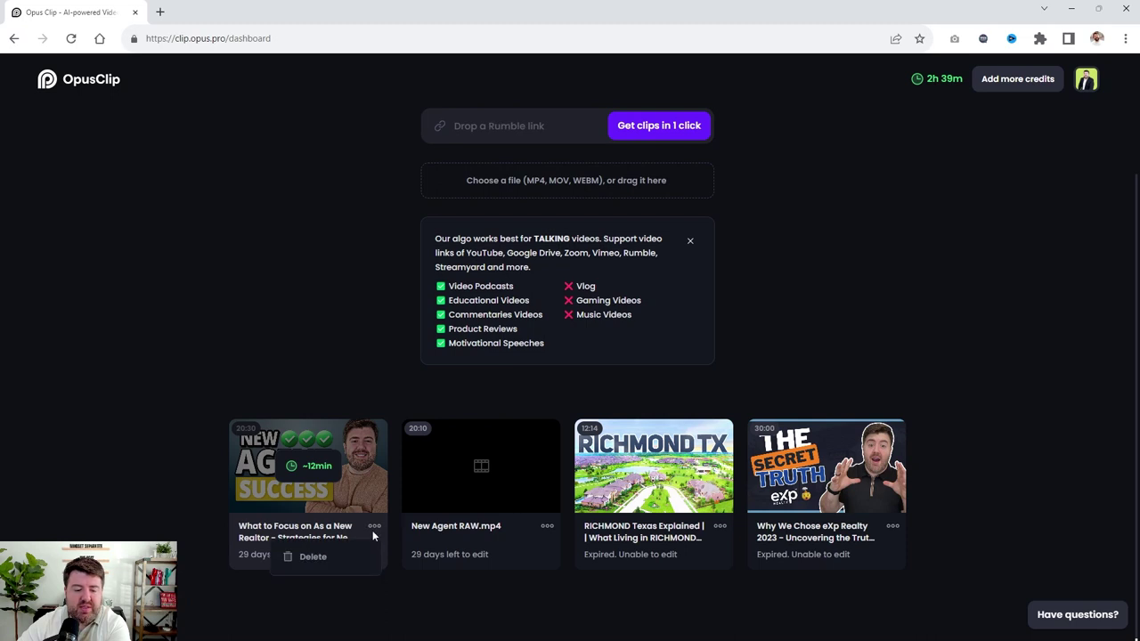
left_click(322, 565)
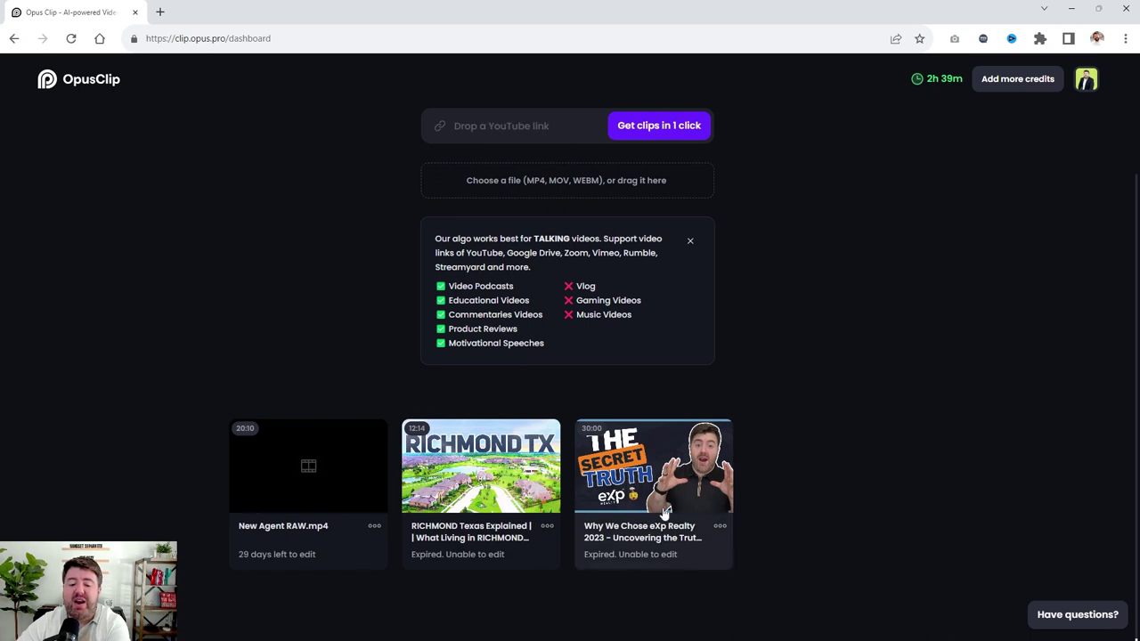
Step: Open the New Agent RAW.mp4 project and review its generated clips, virality scores and descriptions
left_click(294, 466)
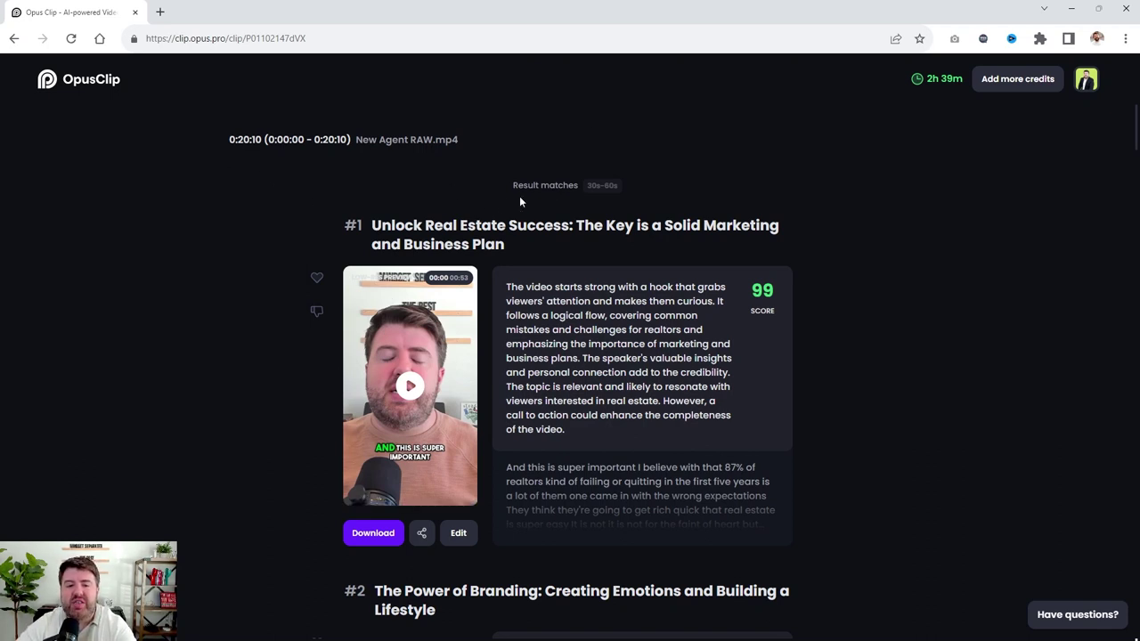
scroll(520, 200, "down", 3)
scroll(1082, 160, "down", 20)
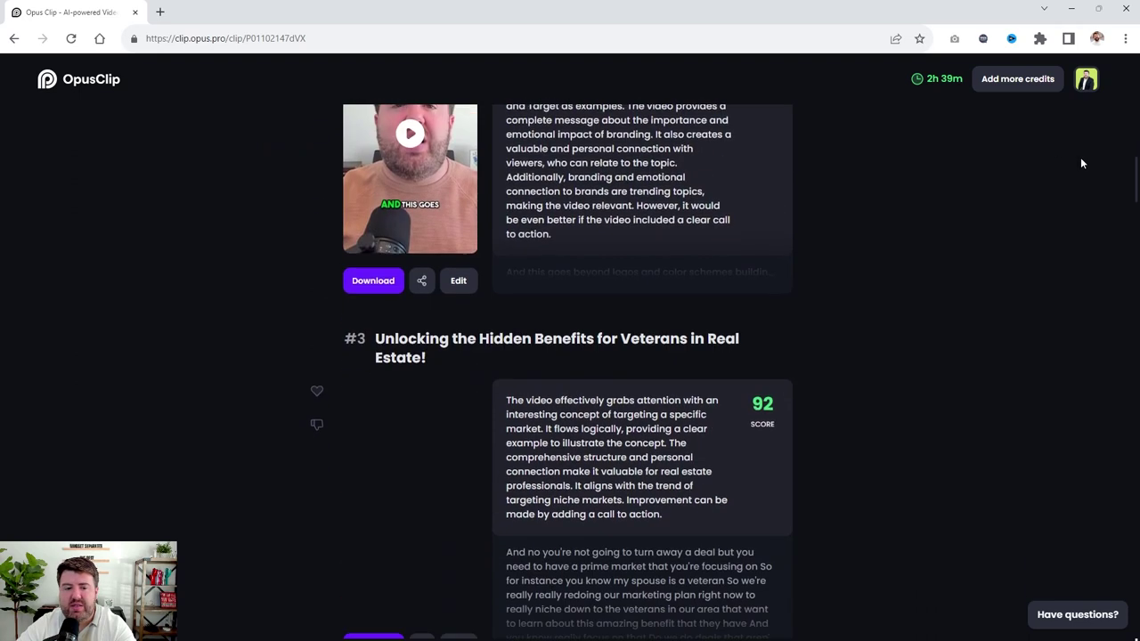
Step: Review the remaining New Agent RAW.mp4 clips down to #17, comparing their scores, and return to the score of clip #1
scroll(1080, 164, "down", 20)
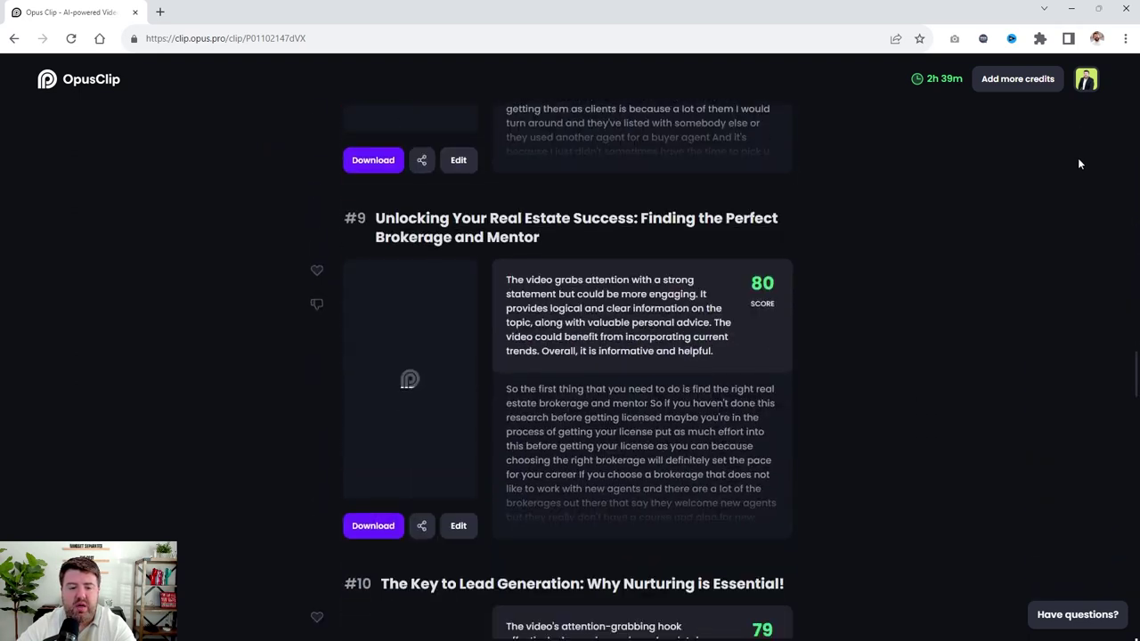
scroll(1077, 164, "down", 8)
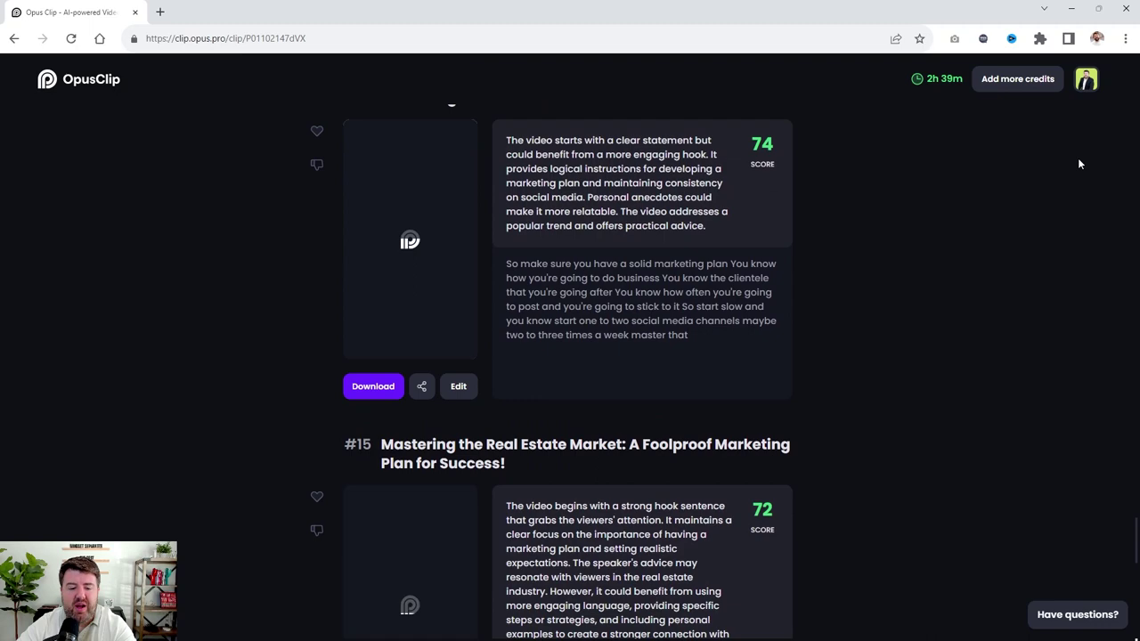
scroll(1075, 165, "down", 5)
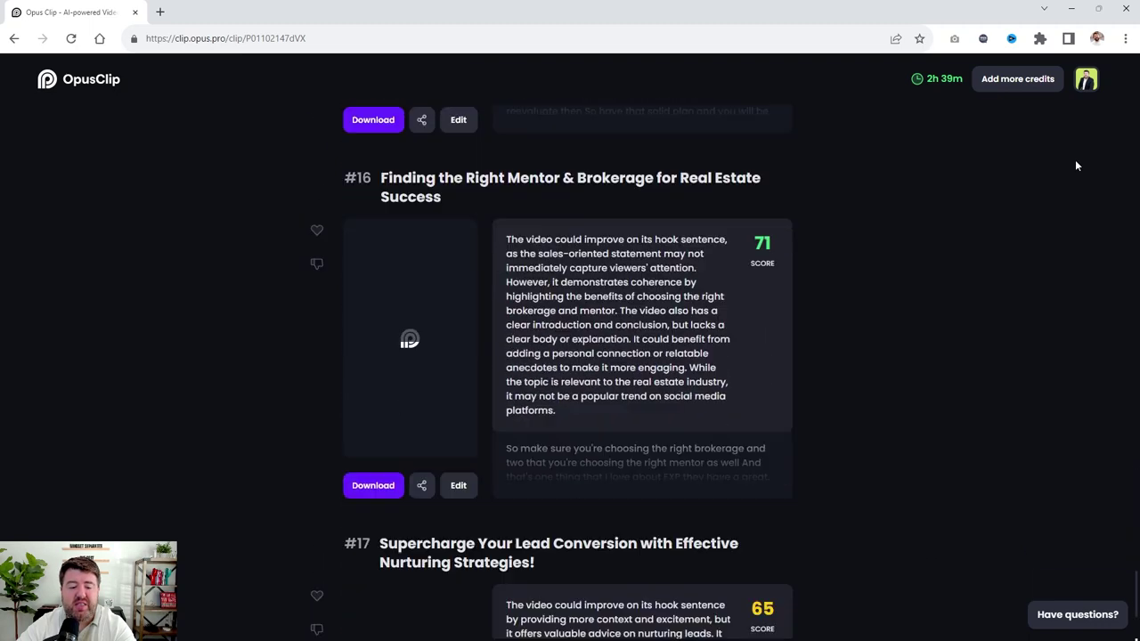
scroll(1013, 235, "up", 20)
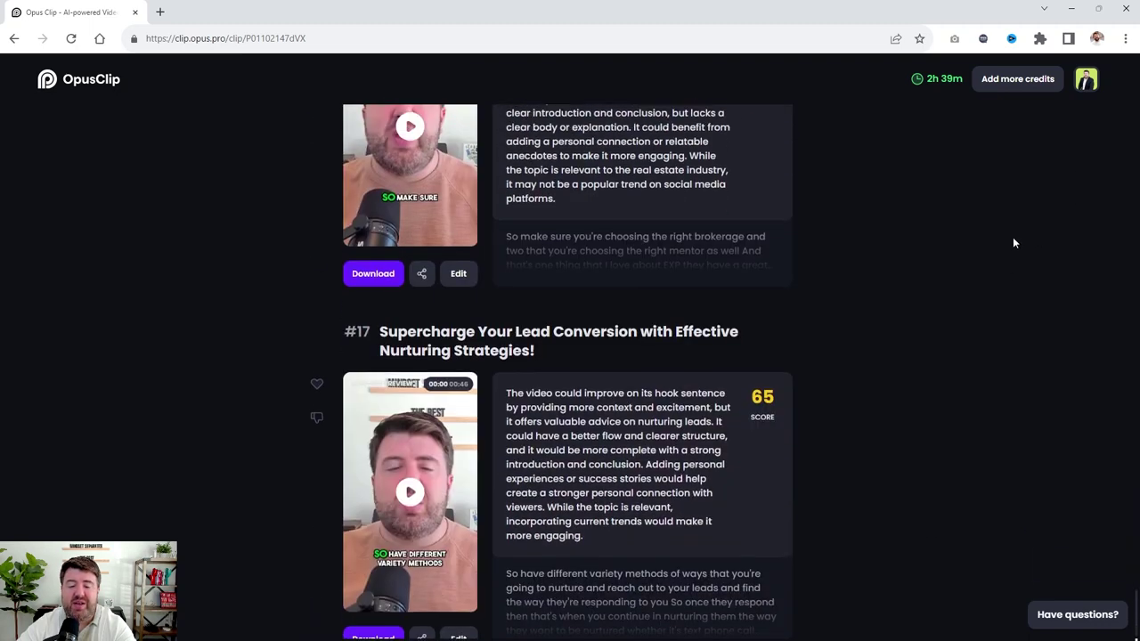
scroll(1013, 234, "up", 18)
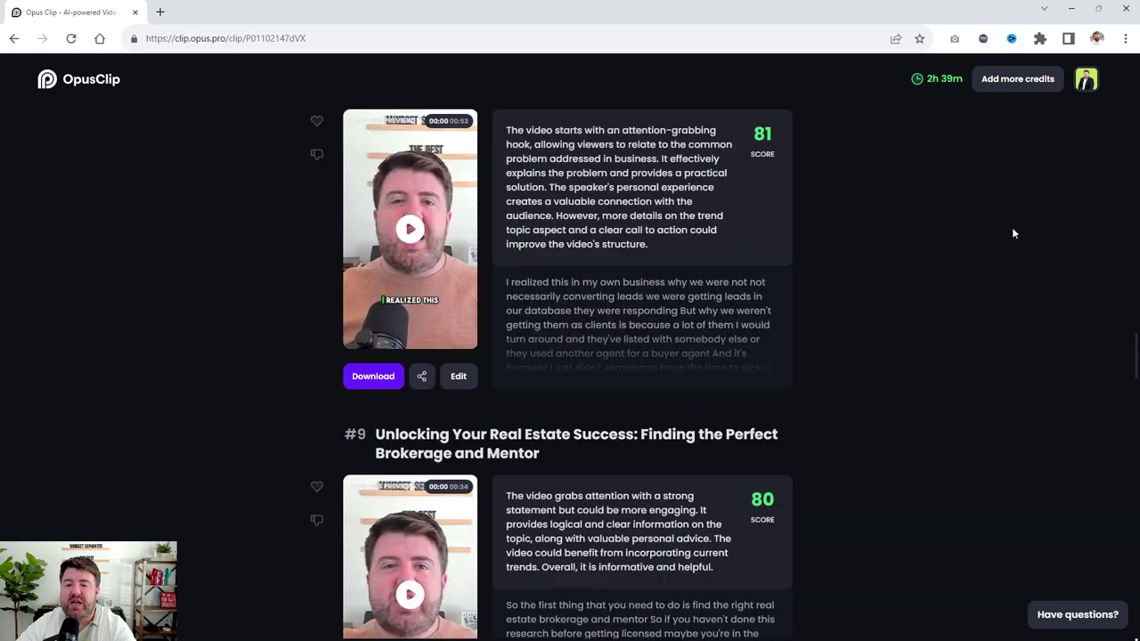
scroll(1012, 230, "up", 15)
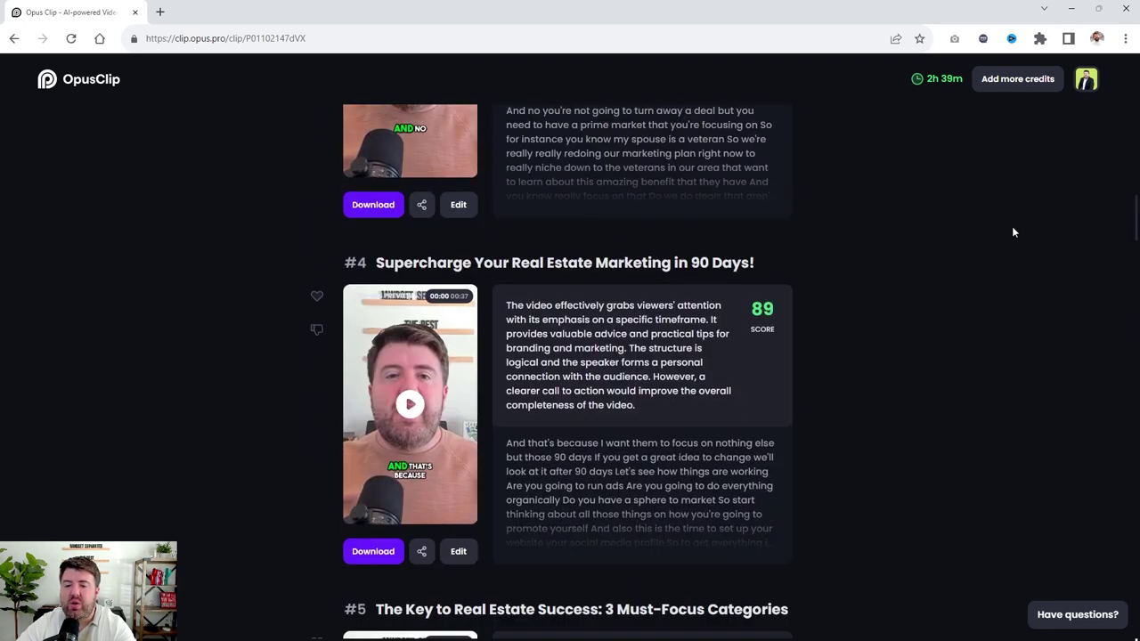
scroll(933, 243, "down", 1)
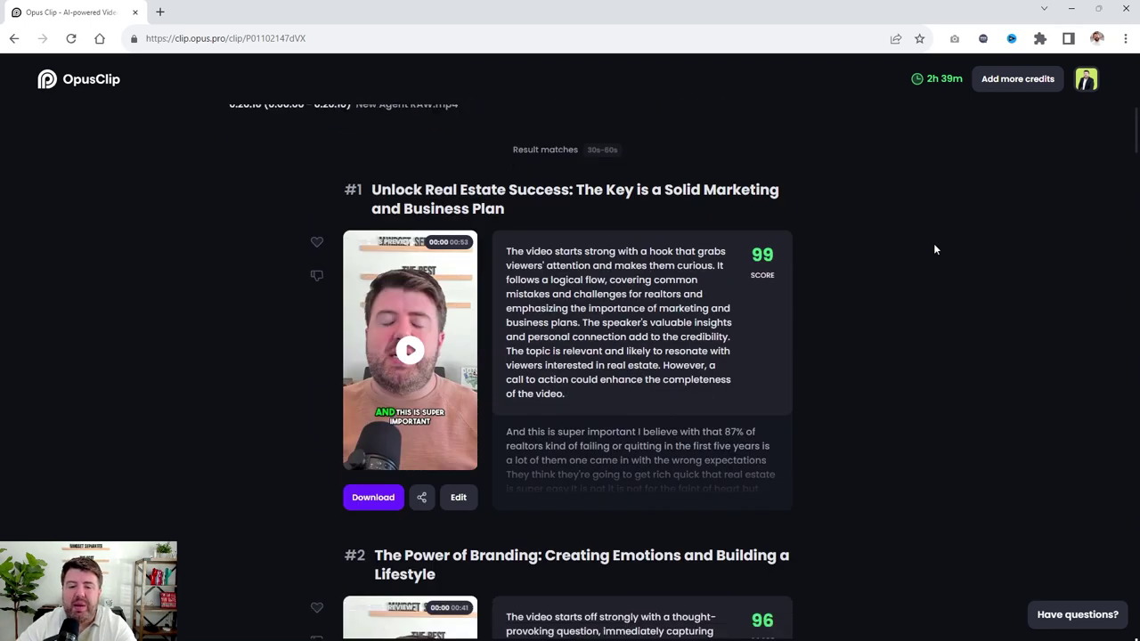
scroll(933, 243, "up", 1)
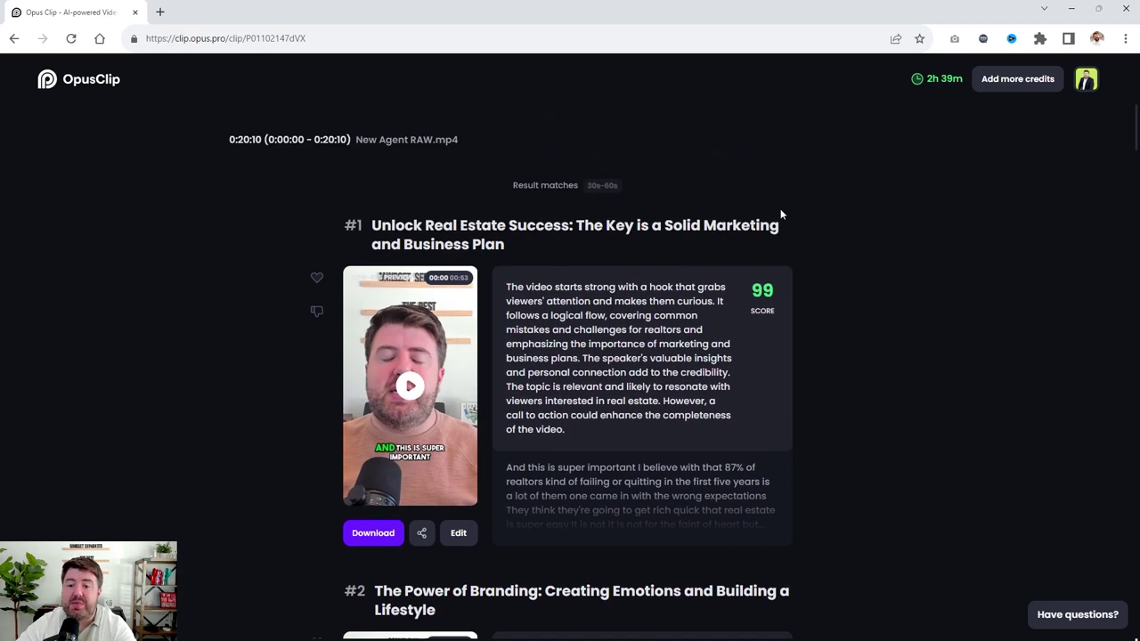
scroll(891, 219, "down", 3)
scroll(890, 219, "up", 2)
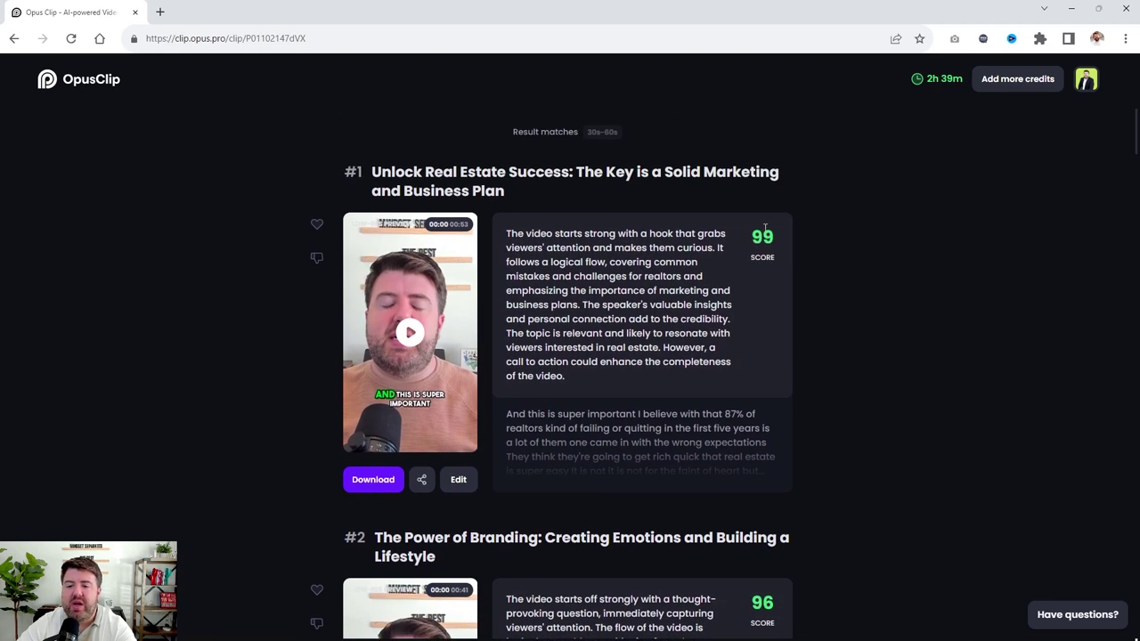
mouse_move(754, 252)
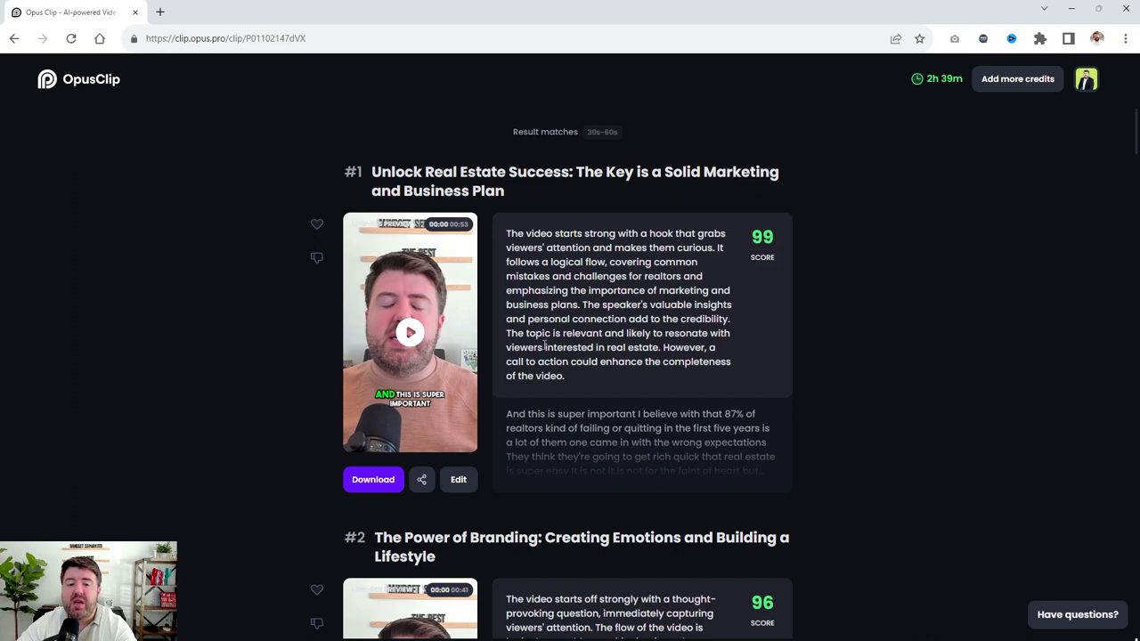
Step: Play a few seconds of clip #1, "Unlock Real Estate Success", to preview its framing and animated captions, and pause it
scroll(674, 323, "down", 2)
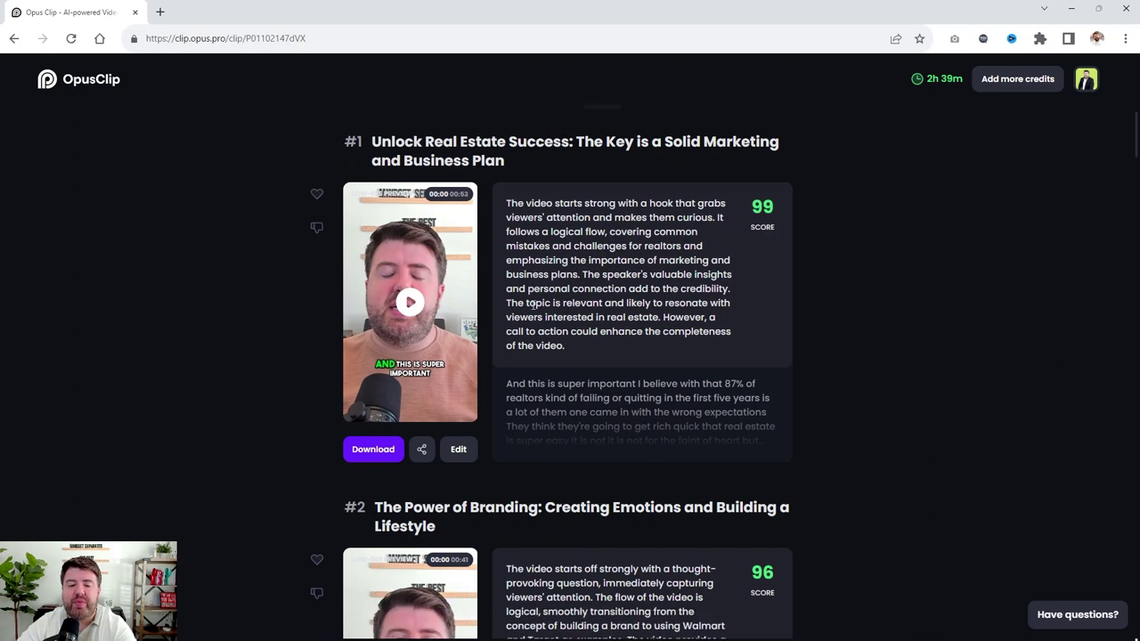
left_click(411, 209)
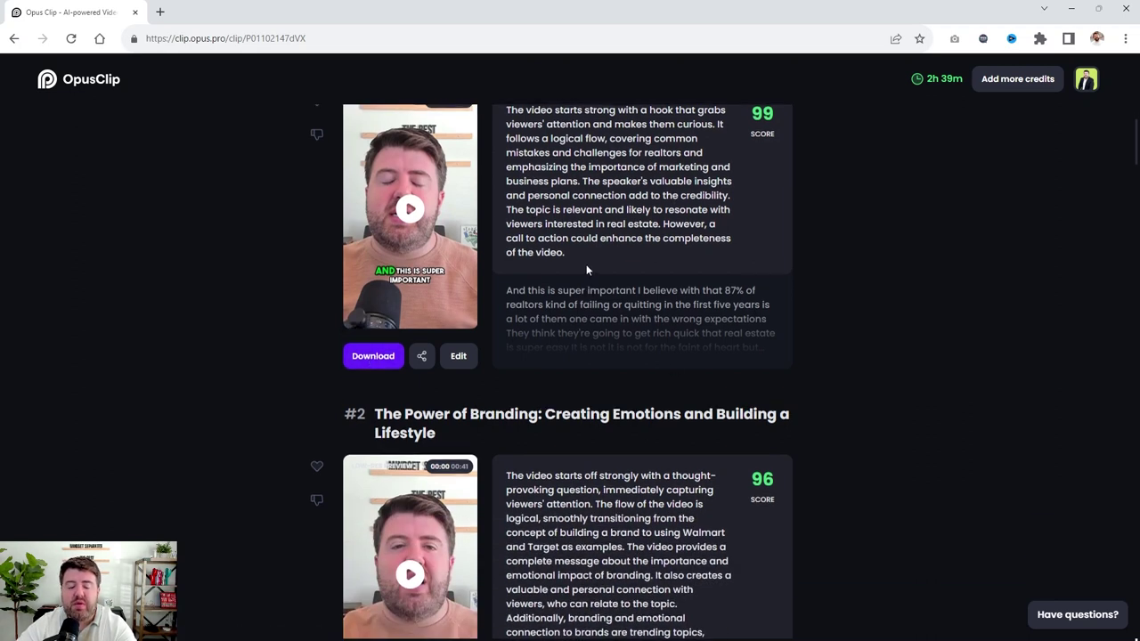
scroll(420, 217, "up", 2)
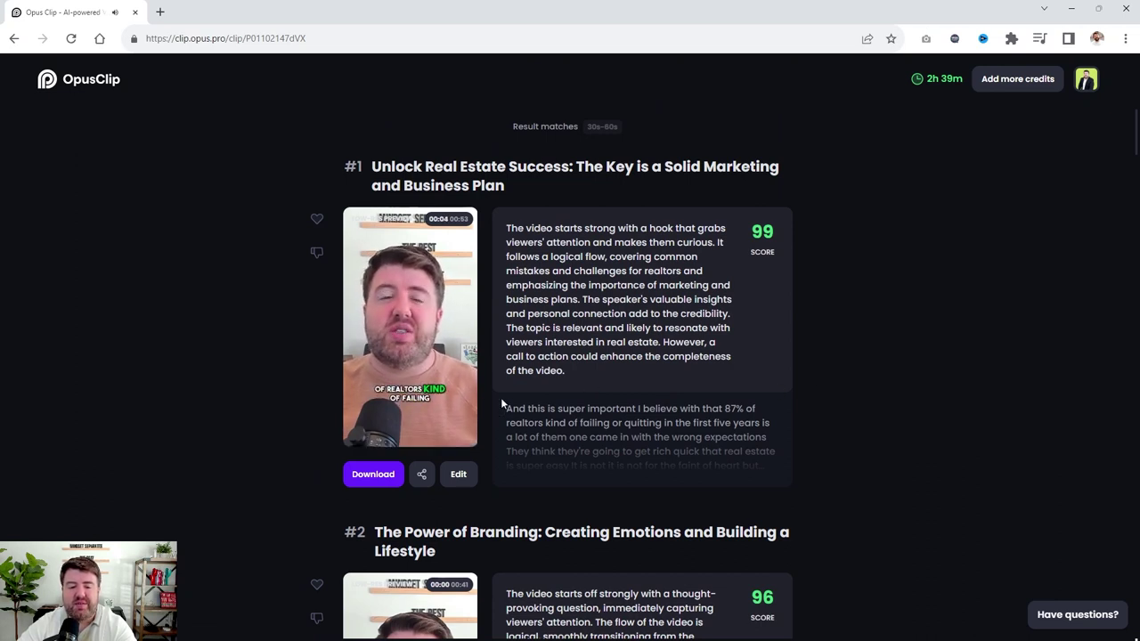
left_click(411, 327)
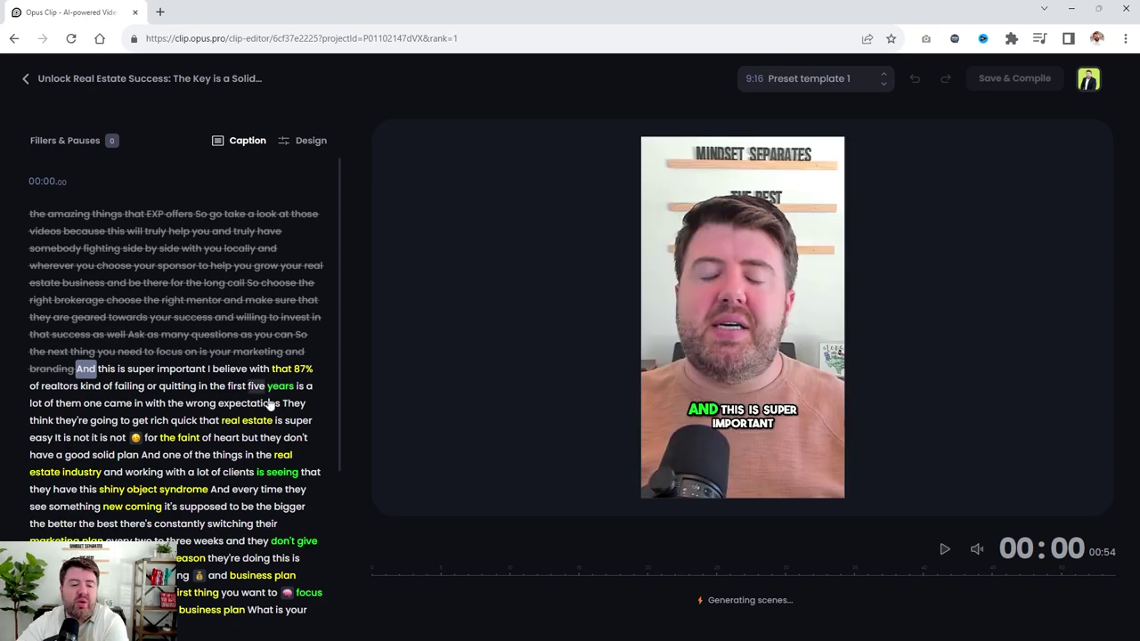
Step: Read through clip #1's transcript in the clip editor, dismiss the feature tips, and examine the design settings
scroll(225, 451, "down", 3)
scroll(234, 470, "up", 2)
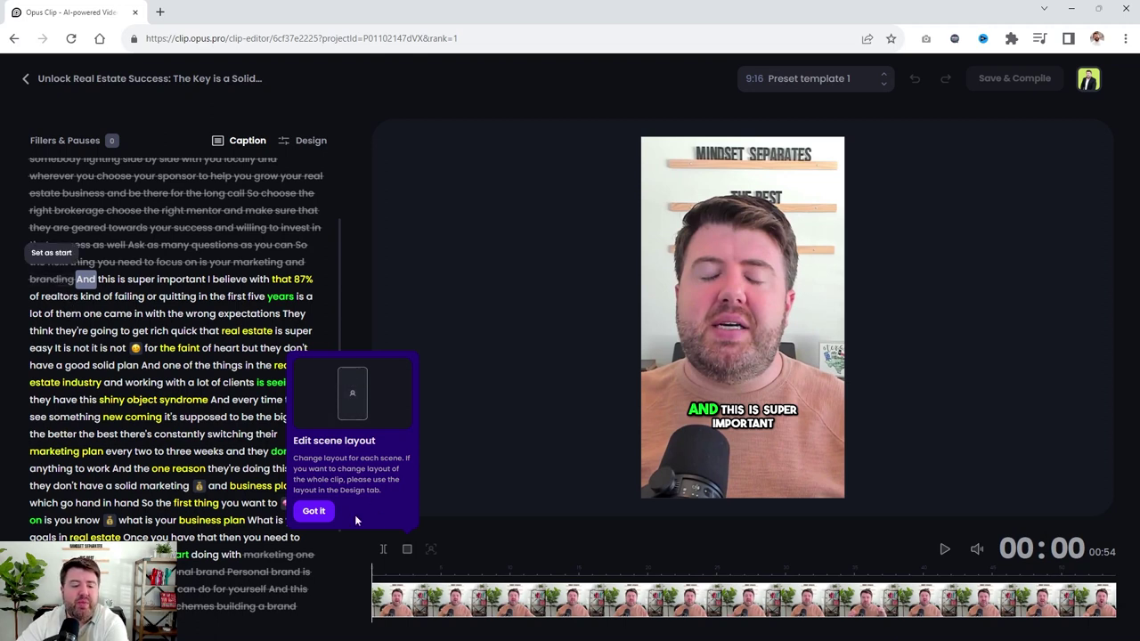
left_click(313, 512)
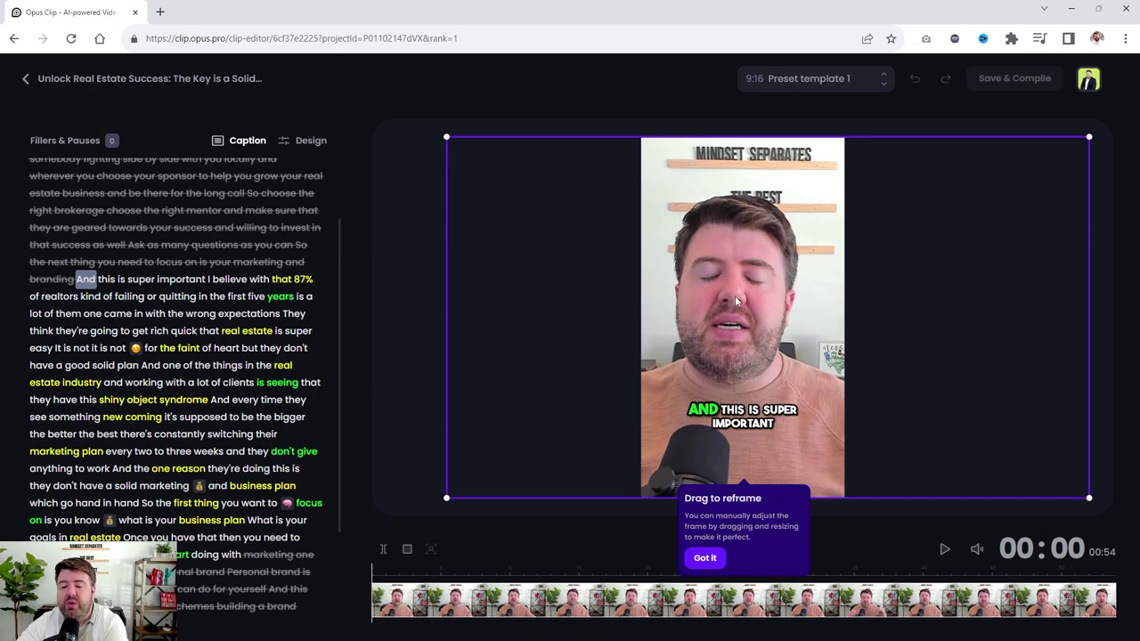
left_click(705, 556)
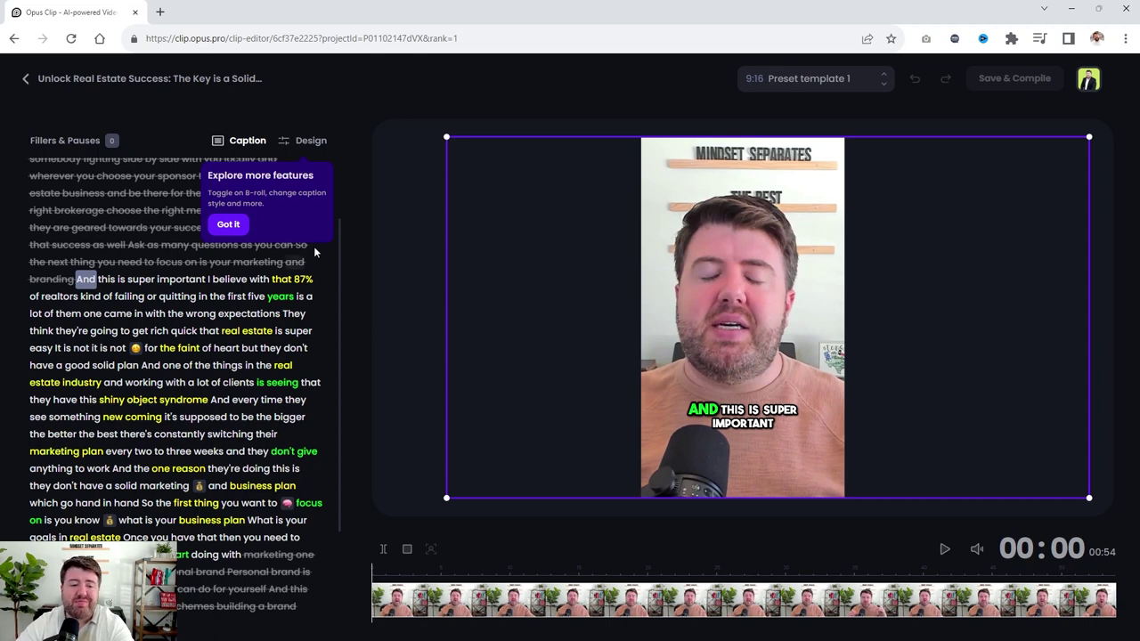
left_click(229, 224)
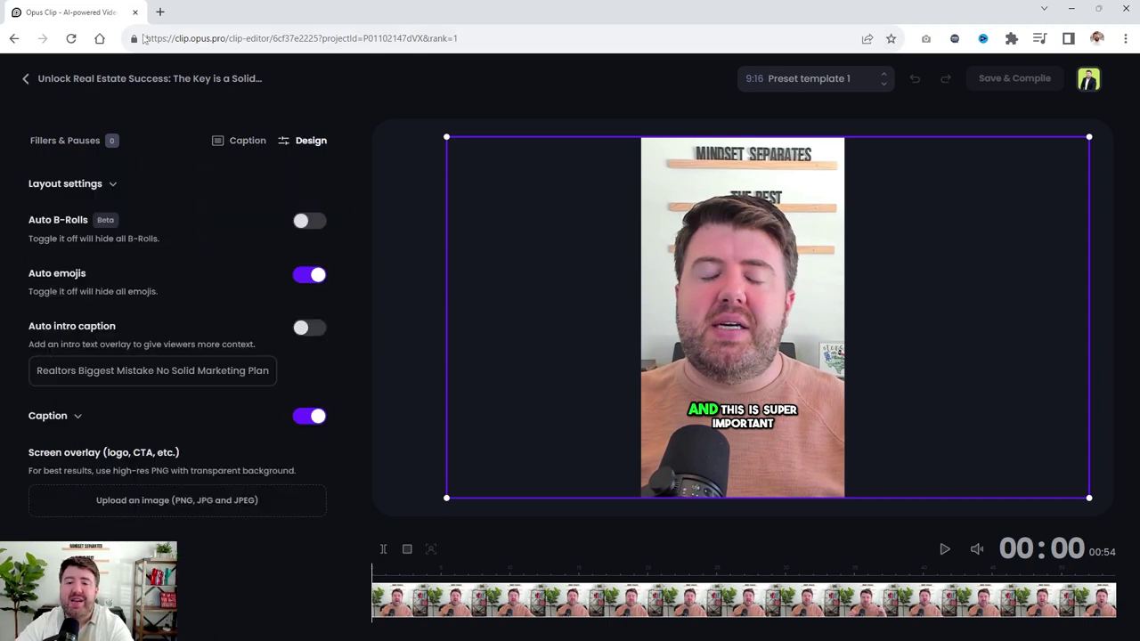
Step: Return to the clip list, view the social posting options for clip #1, and close them without posting
left_click(51, 84)
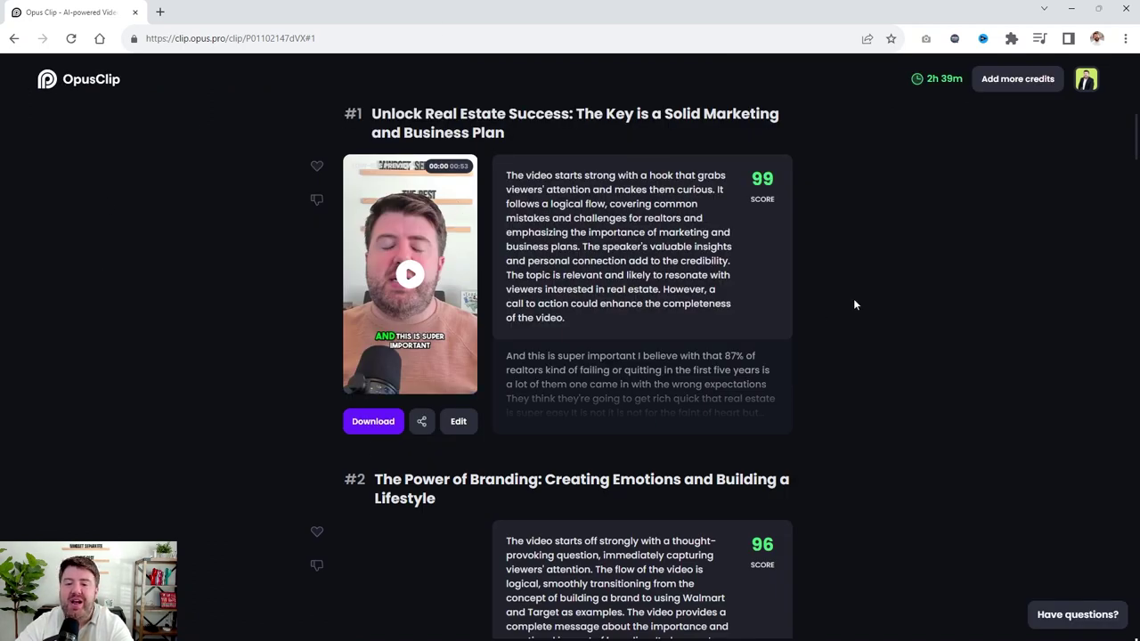
scroll(342, 407, "down", 1)
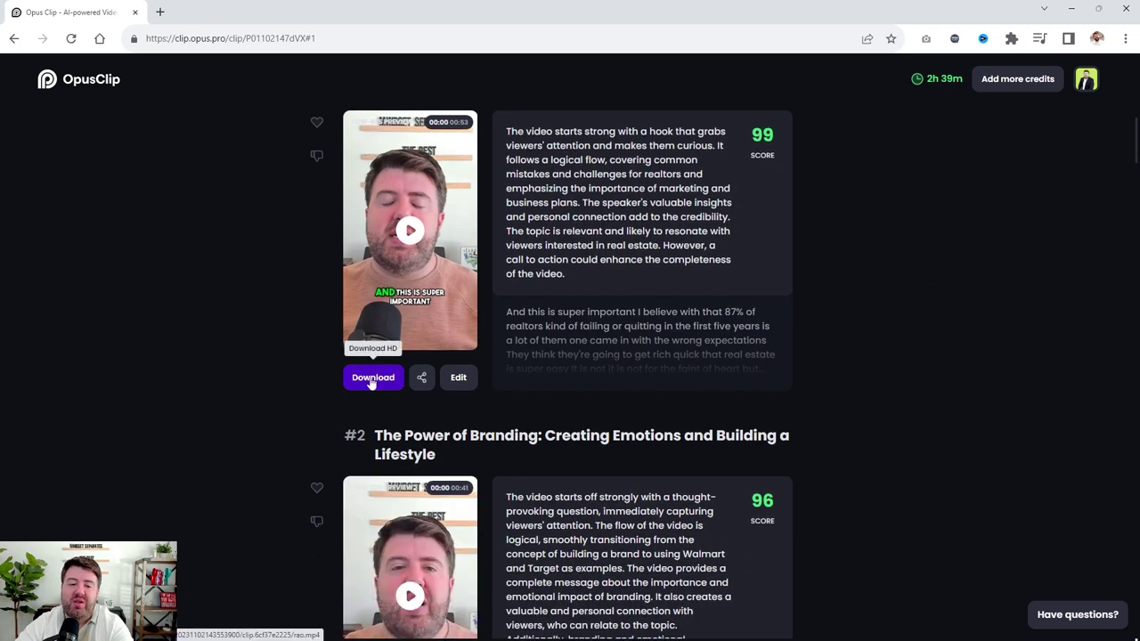
left_click(412, 381)
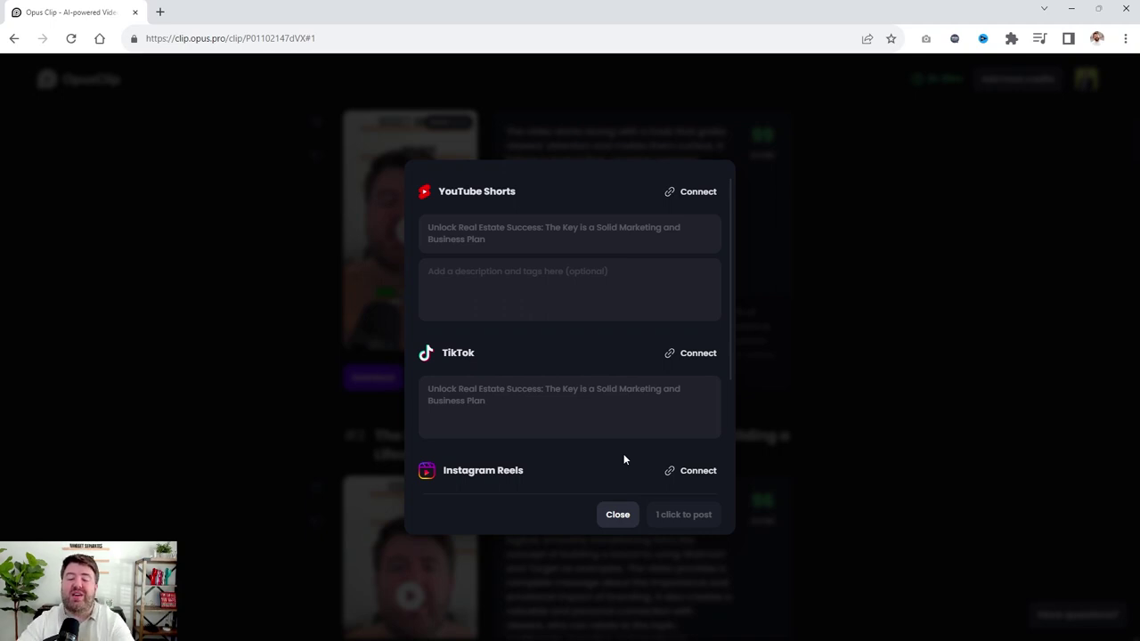
left_click(614, 516)
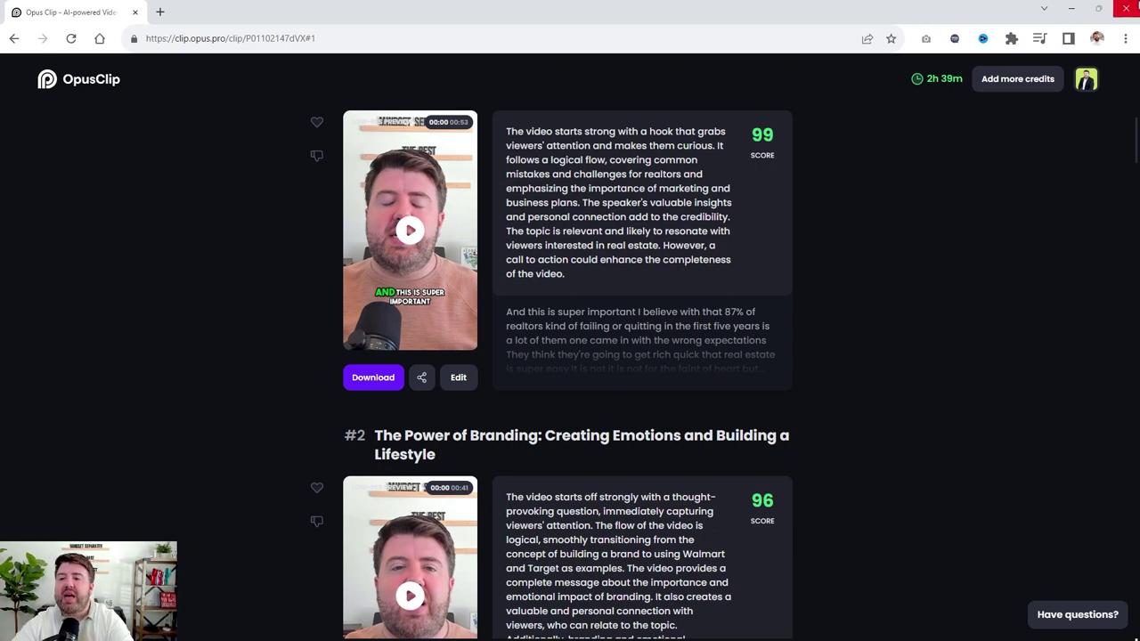
Step: Return to the dashboard and open the "Why We Chose eXp Realty 2023" project
left_click(1083, 84)
left_click(962, 143)
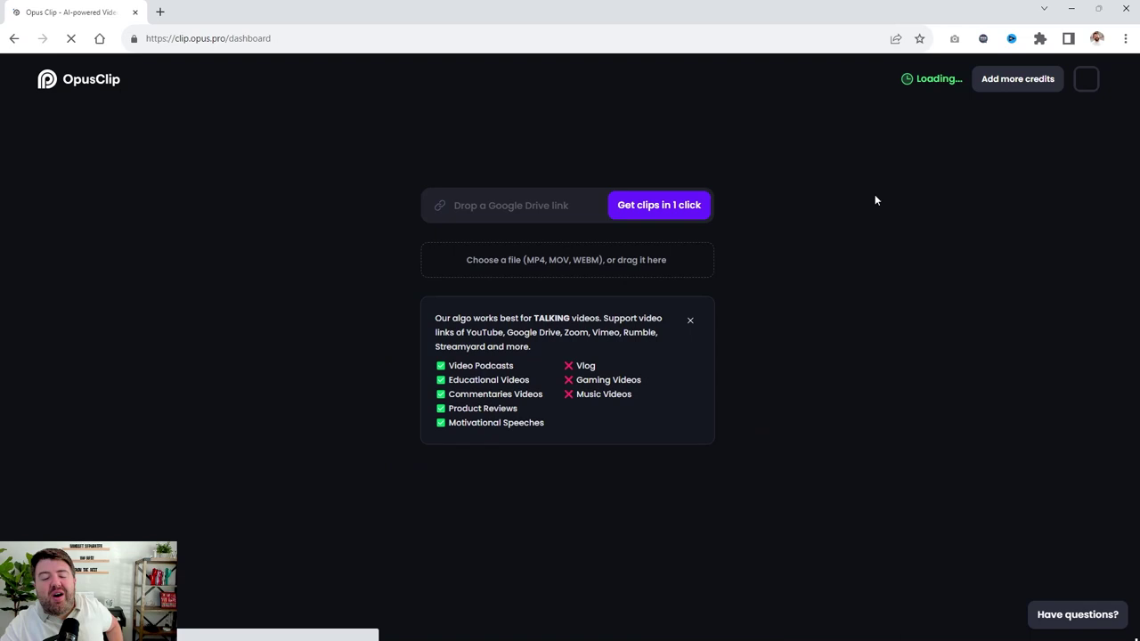
scroll(558, 414, "down", 1)
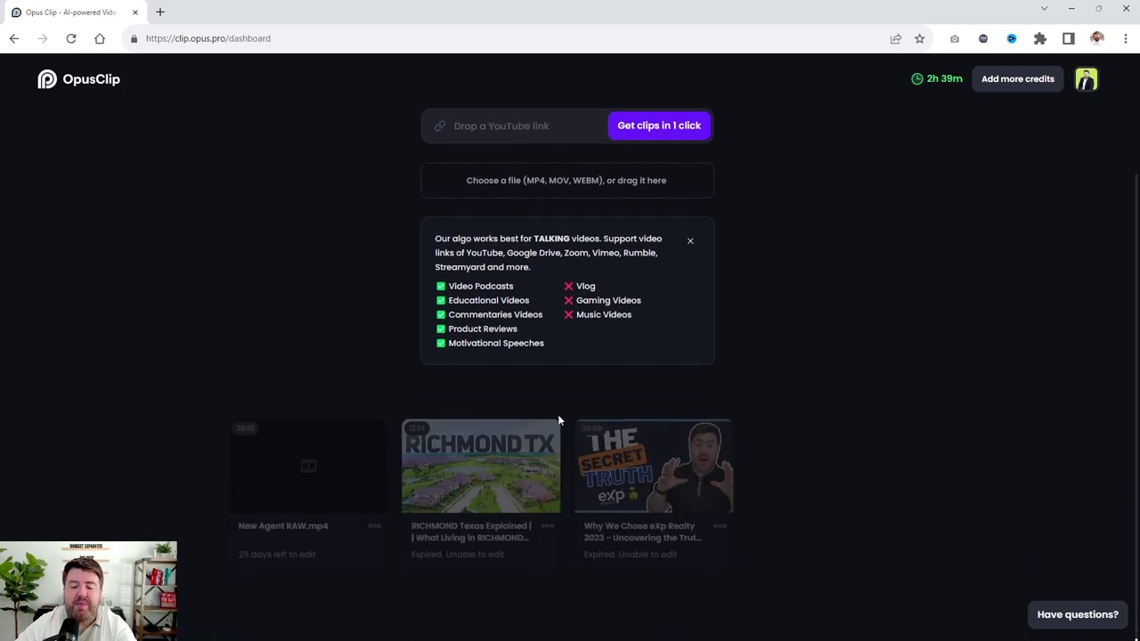
left_click(673, 448)
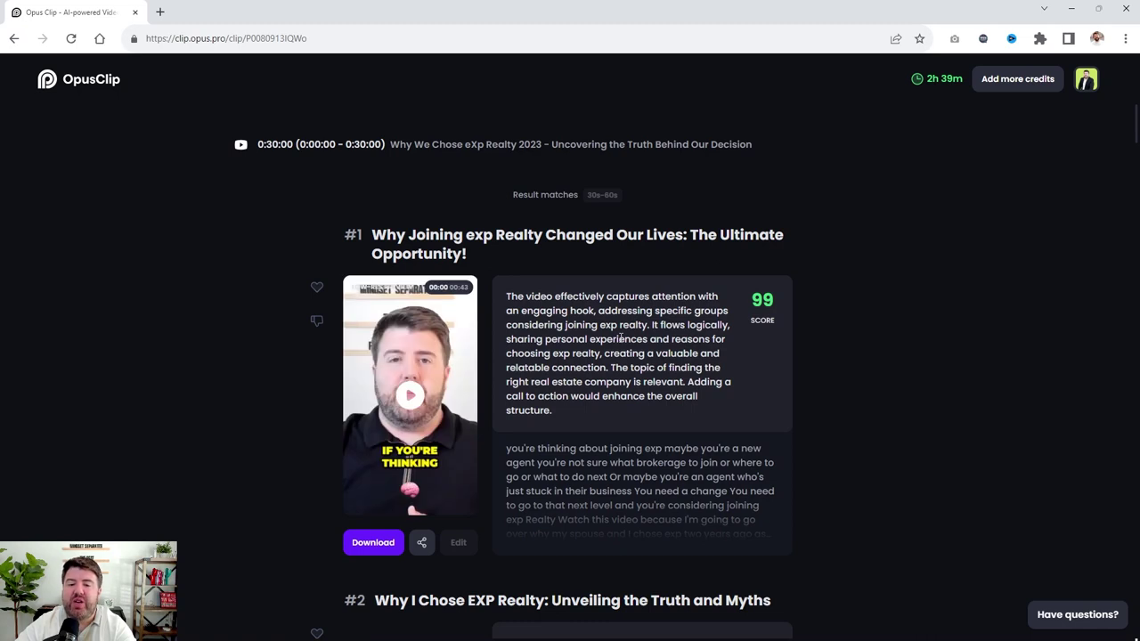
Step: Browse the eXp Realty project's clips down to #6, "Revolutionary Brokerage Program", and play a few seconds of that clip
scroll(642, 339, "down", 1)
scroll(642, 339, "down", 8)
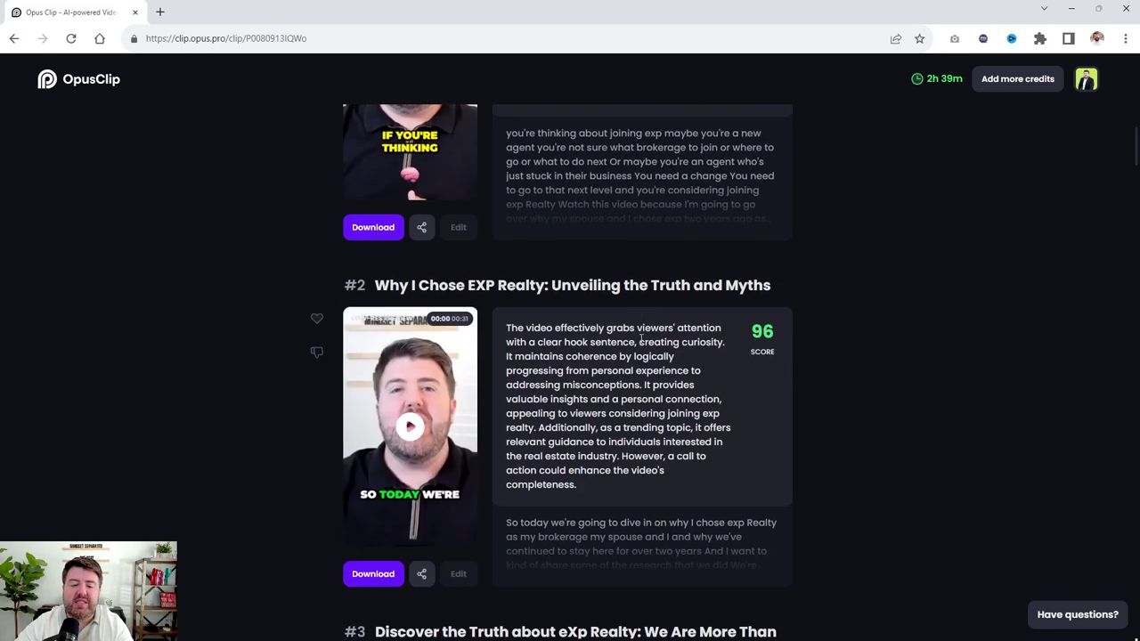
scroll(640, 339, "down", 10)
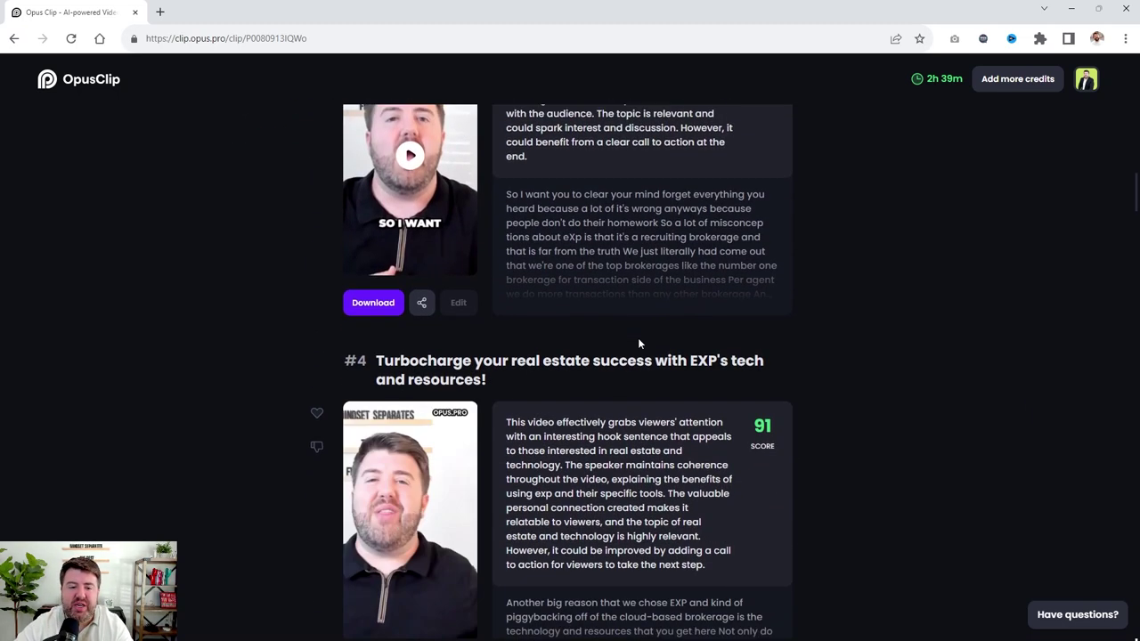
scroll(627, 344, "down", 3)
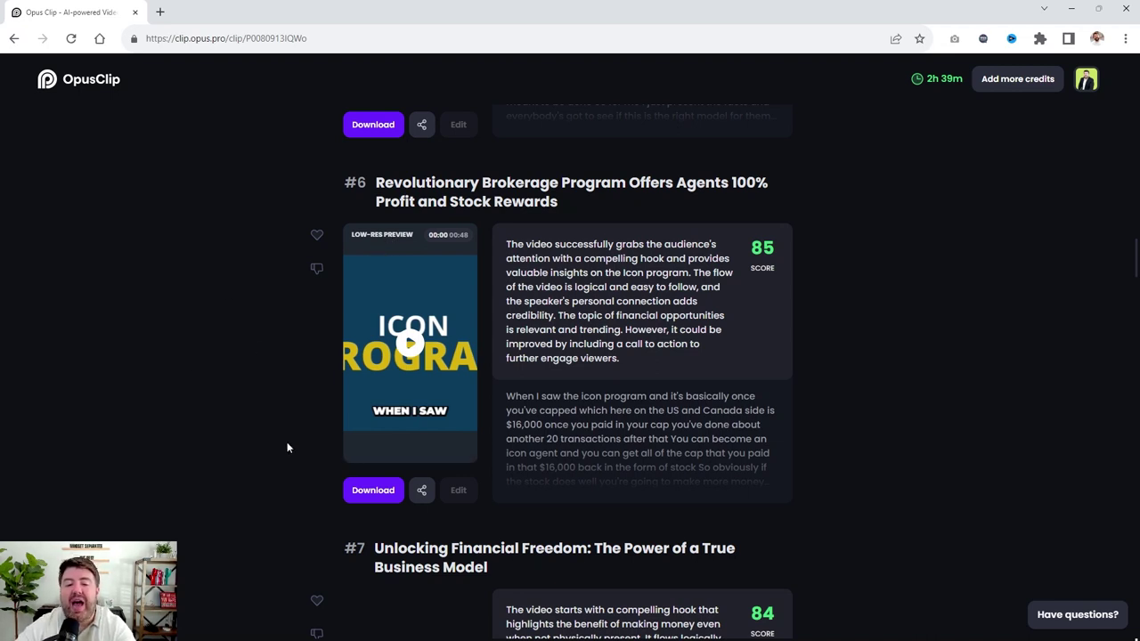
left_click(408, 345)
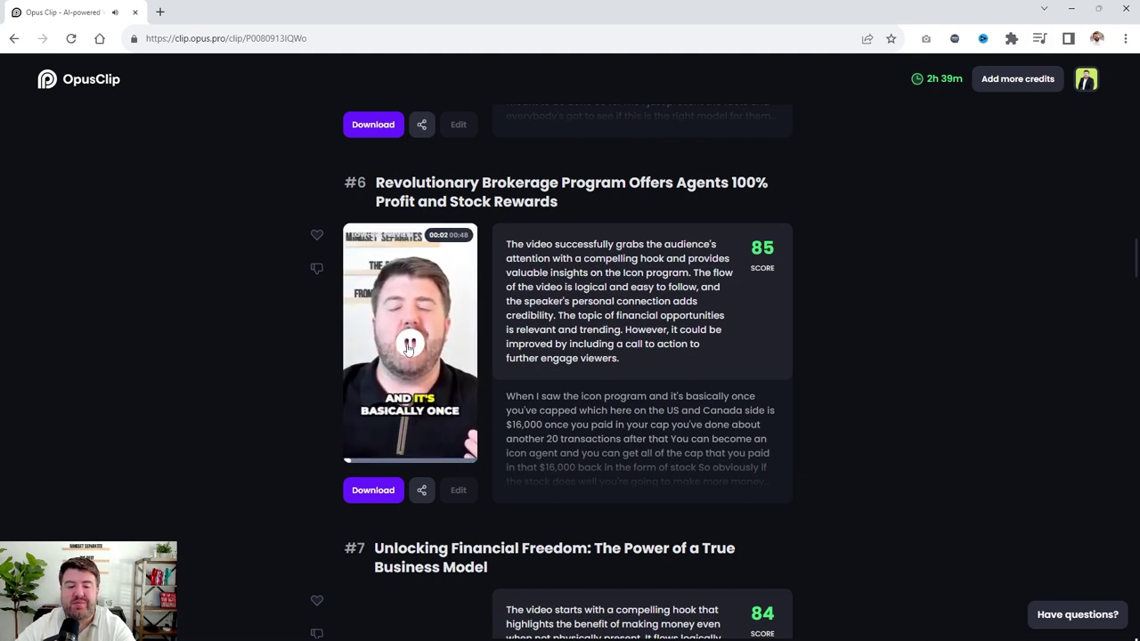
left_click(409, 344)
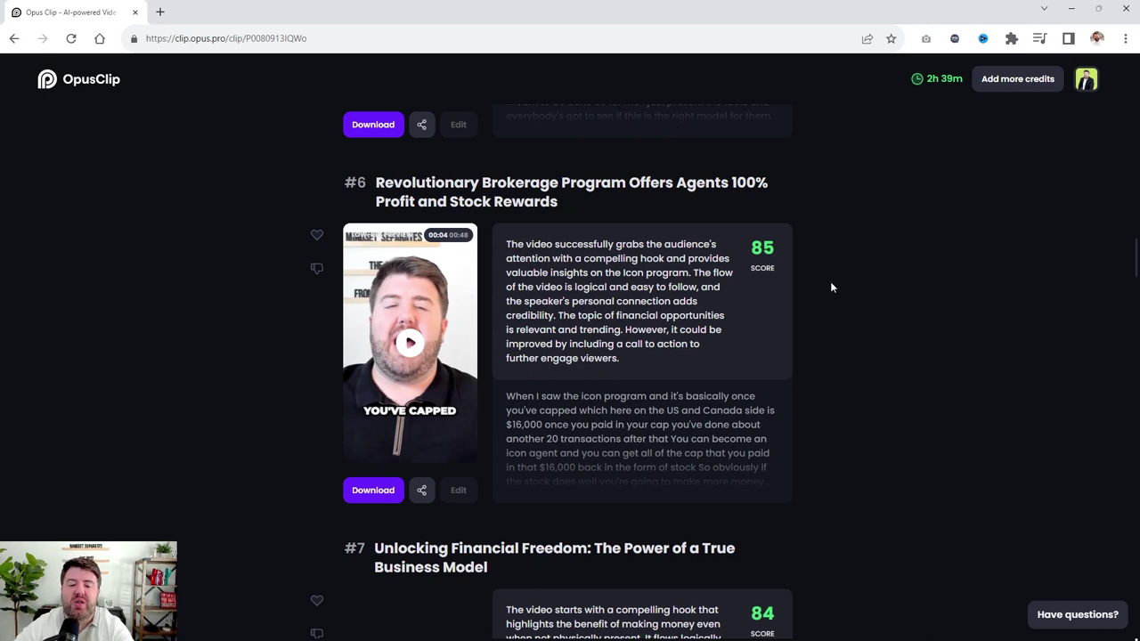
Step: Check the description and viral score explanation of clip #6, and go back up to clip #1 of the project
scroll(842, 260, "up", 5)
scroll(837, 258, "down", 2)
scroll(693, 244, "down", 4)
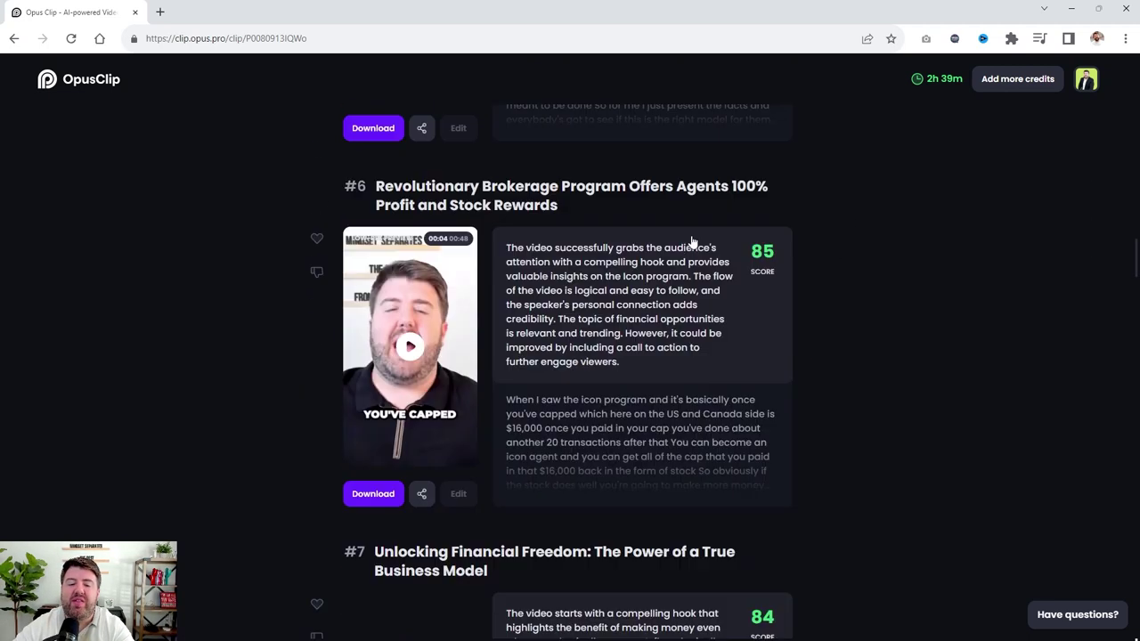
scroll(692, 244, "up", 2)
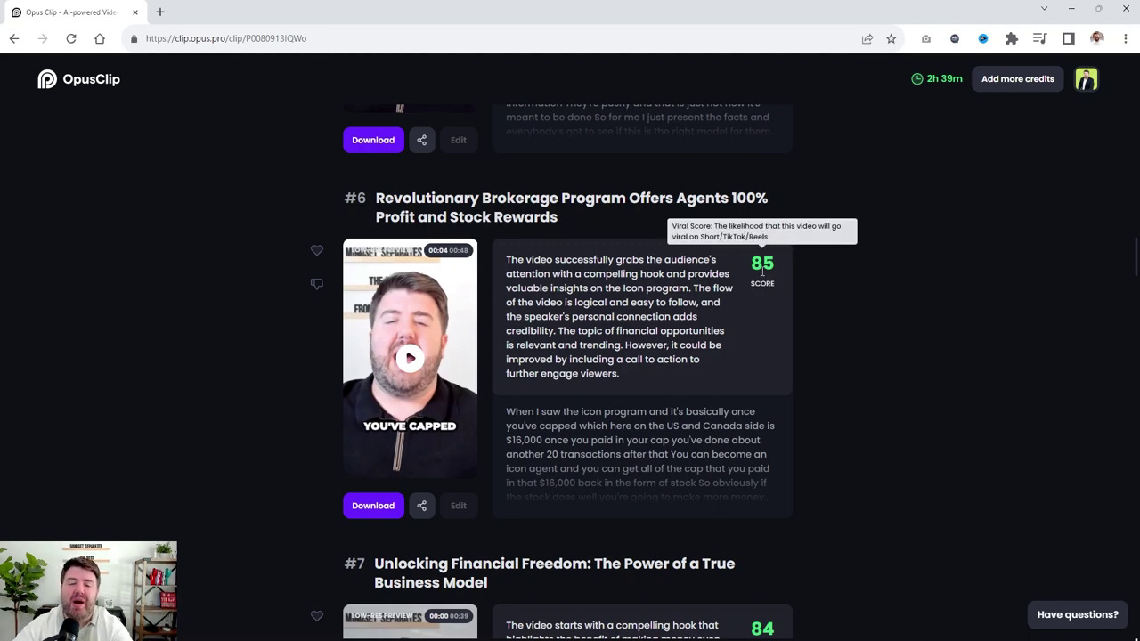
scroll(886, 178, "up", 15)
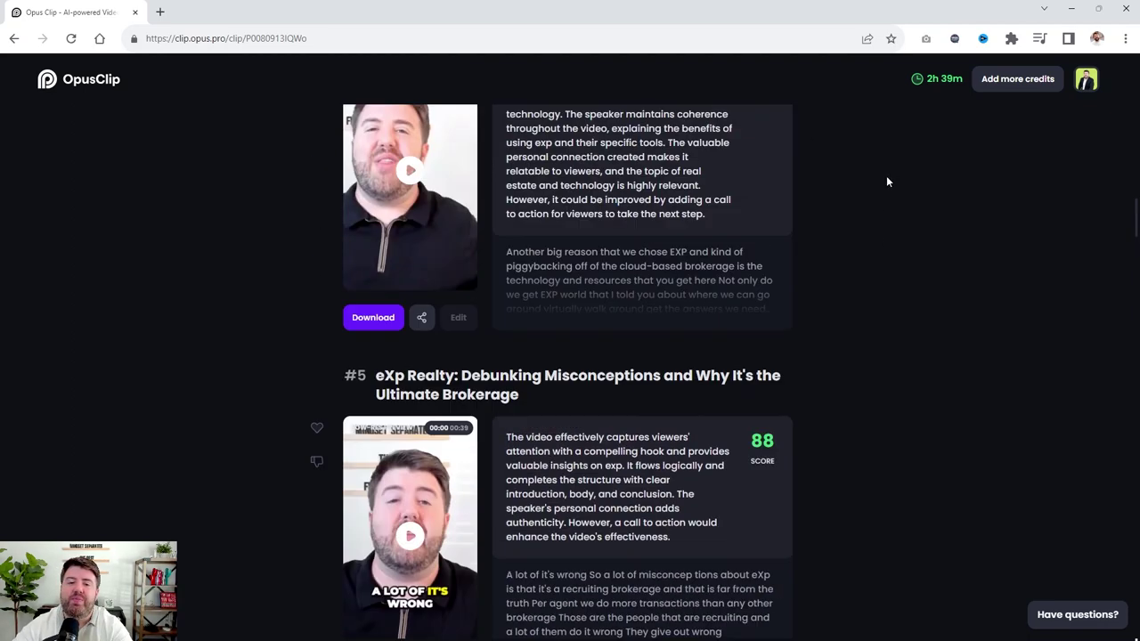
scroll(903, 161, "up", 2)
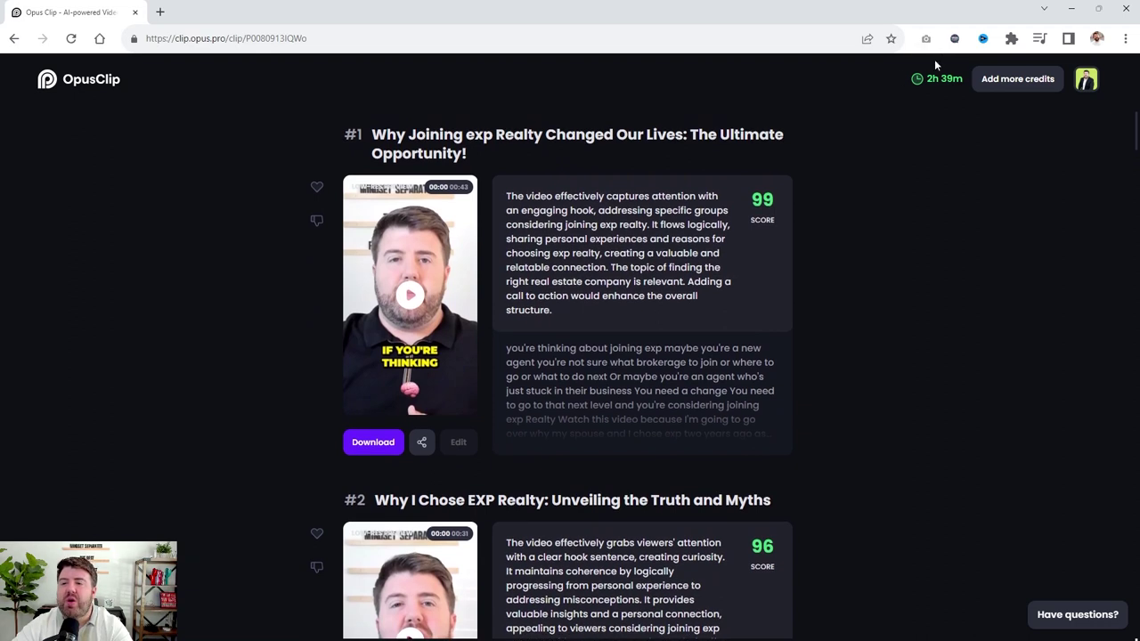